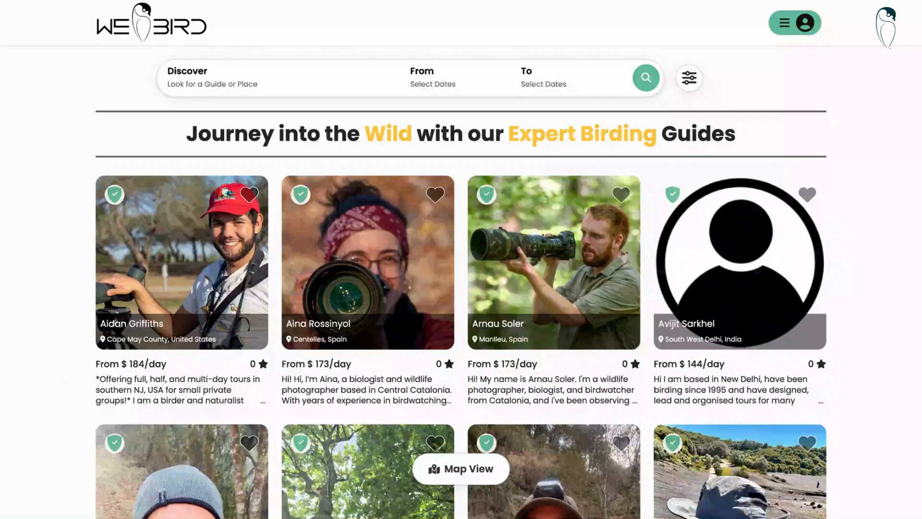
Go to the sign-in page and choose the Guide account type, both for Google sign-in and on the signup form.
{"action": "left_click", "coordinate": [780, 27]}
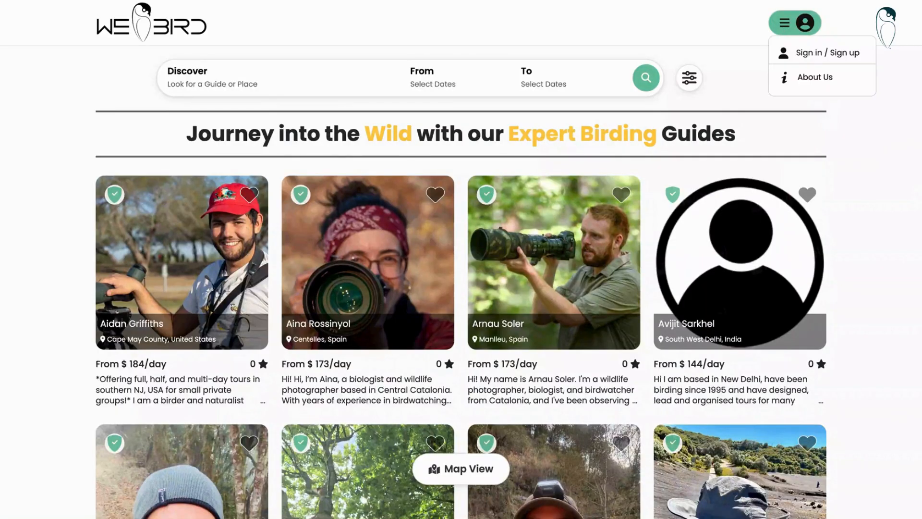
{"action": "left_click", "coordinate": [805, 54]}
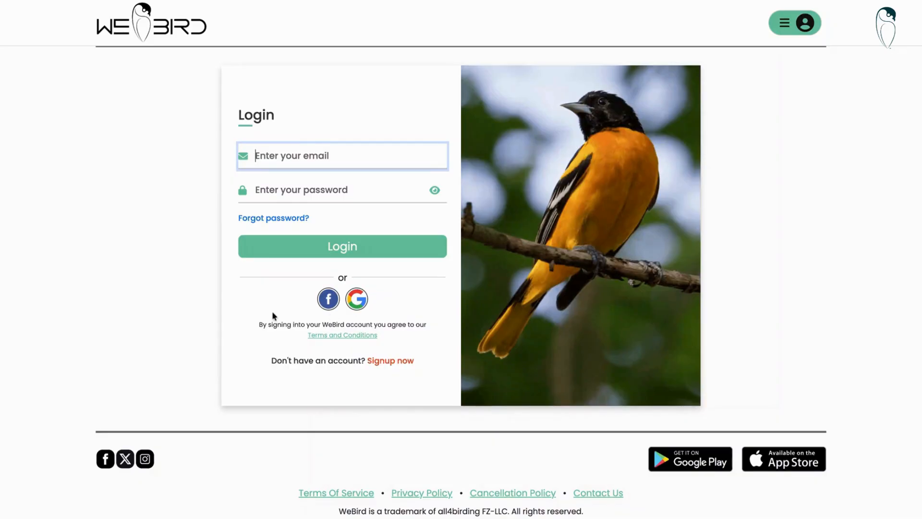
{"action": "left_click", "coordinate": [358, 301]}
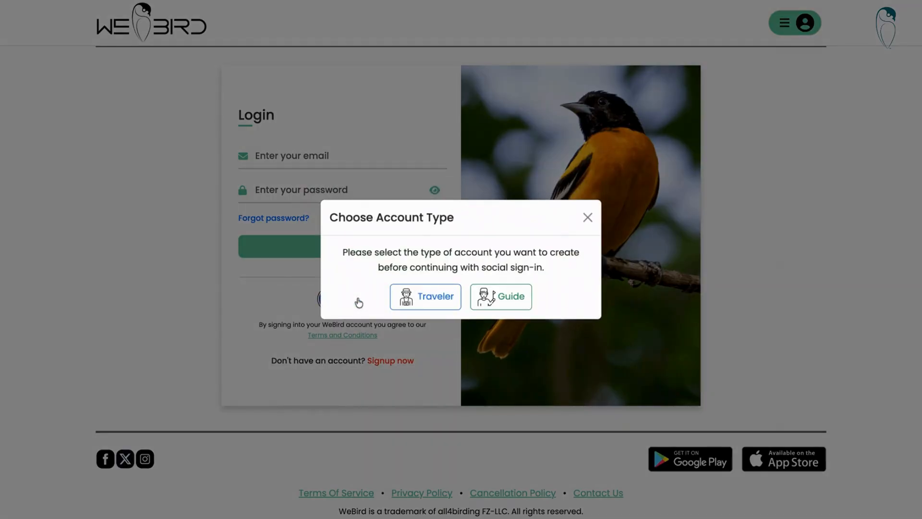
{"action": "left_click", "coordinate": [502, 303]}
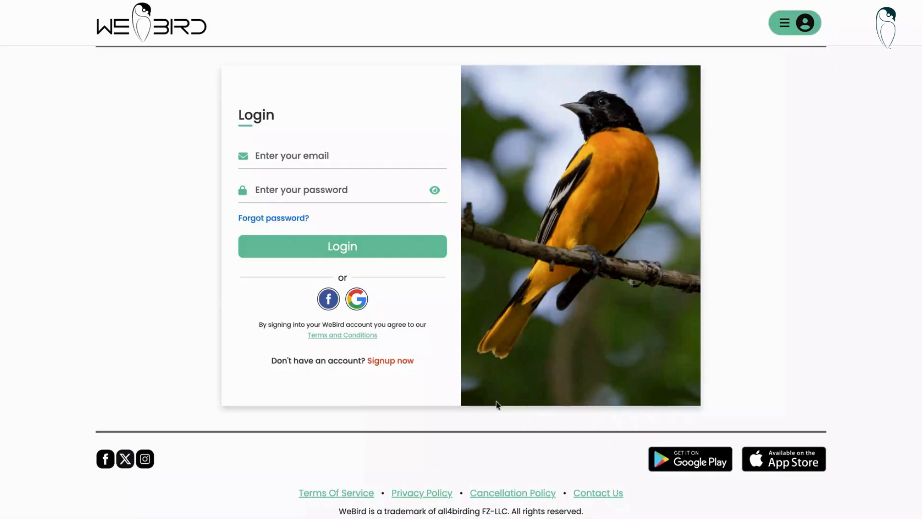
{"action": "left_click", "coordinate": [385, 365]}
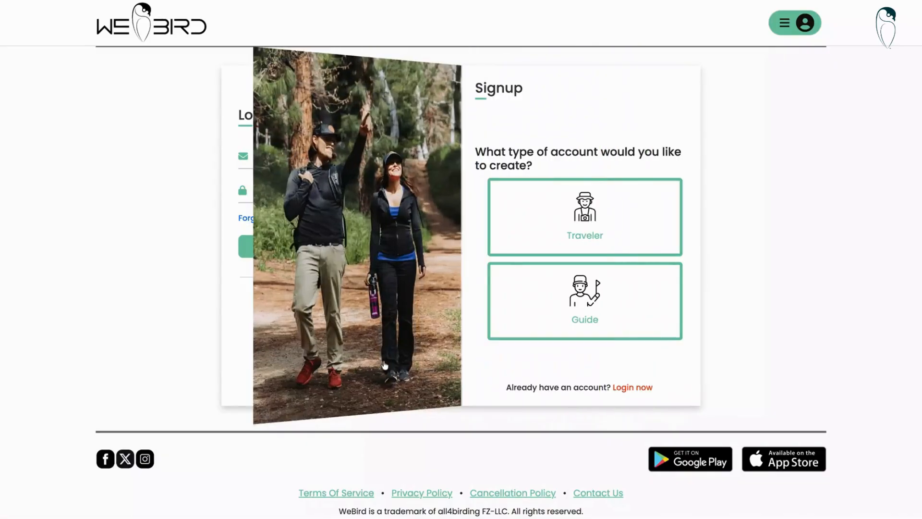
{"action": "left_click", "coordinate": [565, 301]}
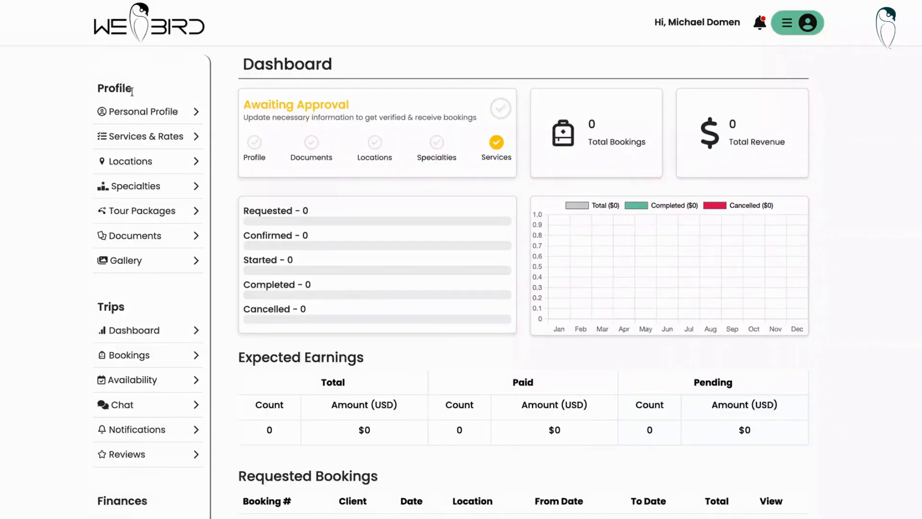
Open the personal profile and examine its personal information, contact information and document upload sections.
{"action": "left_click", "coordinate": [148, 117]}
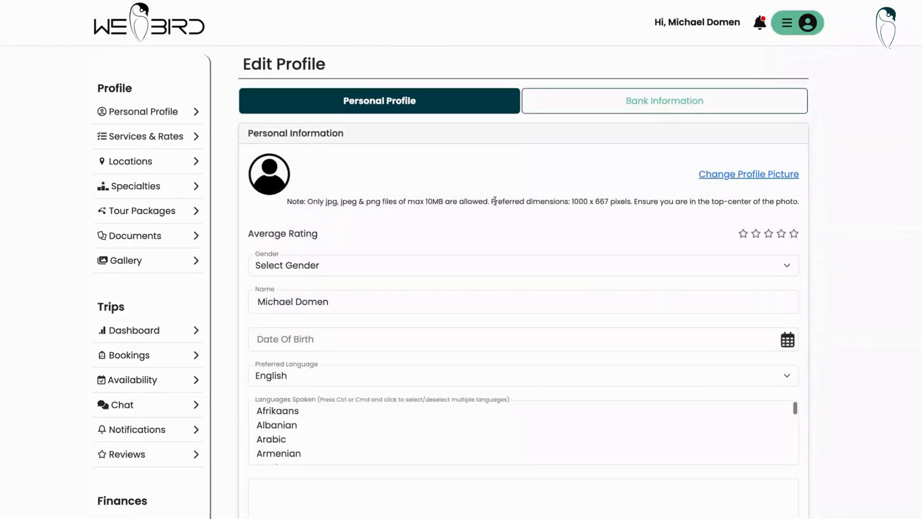
{"action": "scroll", "coordinate": [494, 200], "scroll_direction": "down", "scroll_amount": 2}
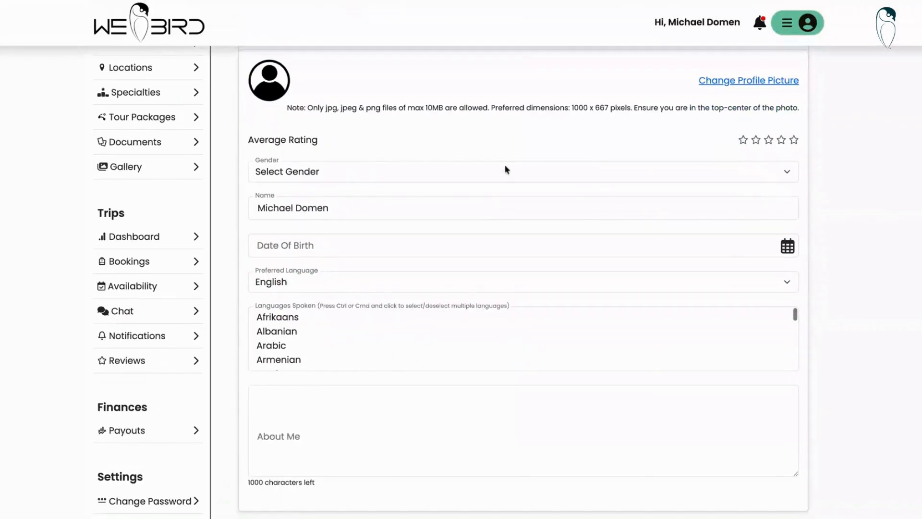
{"action": "scroll", "coordinate": [801, 190], "scroll_direction": "down", "scroll_amount": 2}
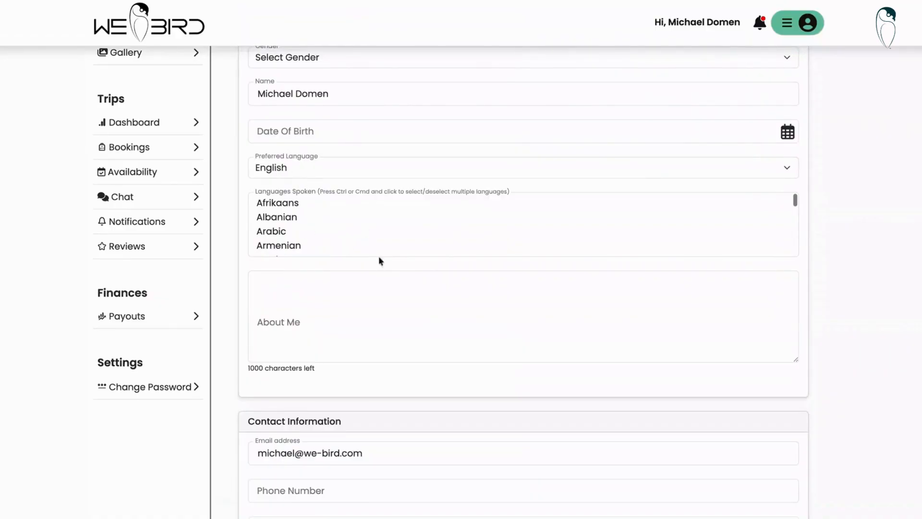
{"action": "scroll", "coordinate": [836, 270], "scroll_direction": "down", "scroll_amount": 1}
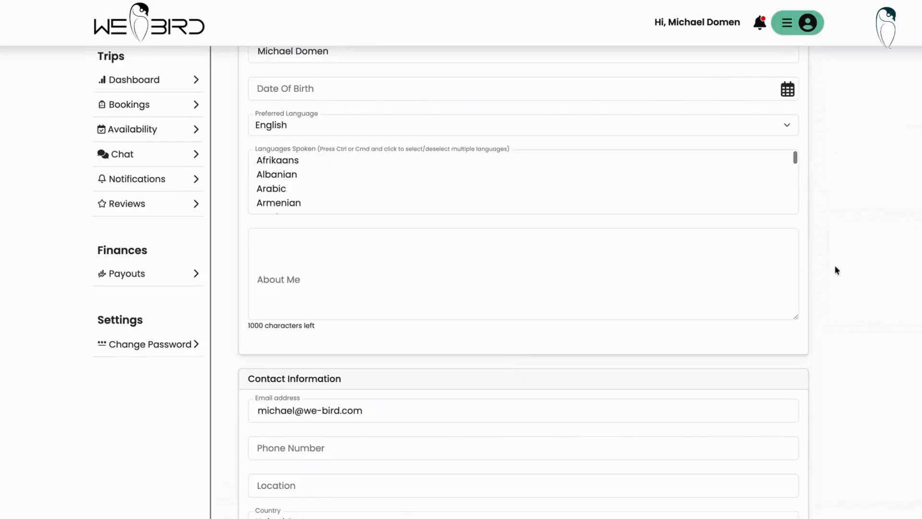
{"action": "scroll", "coordinate": [836, 271], "scroll_direction": "down", "scroll_amount": 2}
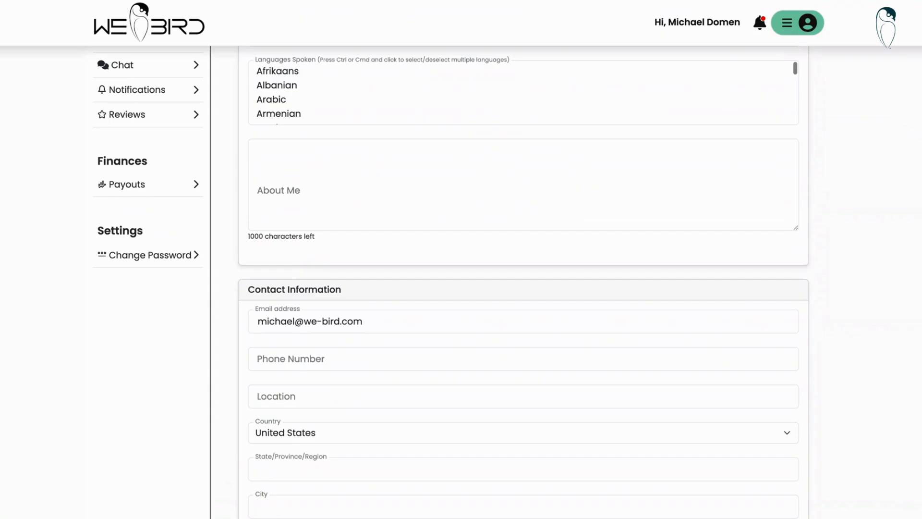
{"action": "scroll", "coordinate": [524, 283], "scroll_direction": "down", "scroll_amount": 1}
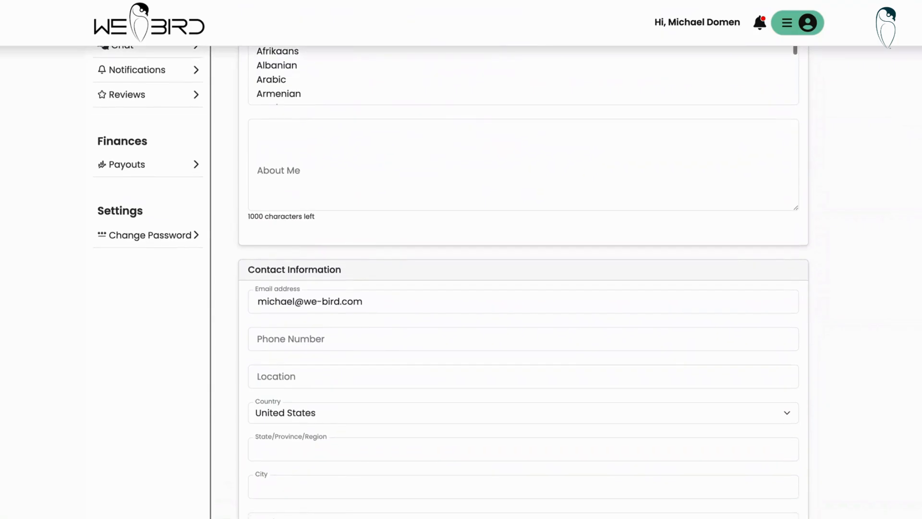
{"action": "scroll", "coordinate": [523, 282], "scroll_direction": "down", "scroll_amount": 3}
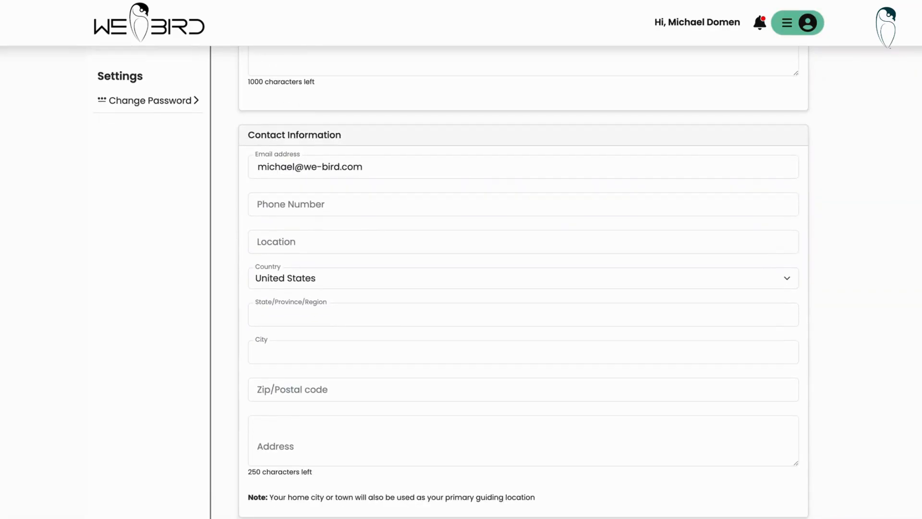
{"action": "scroll", "coordinate": [524, 282], "scroll_direction": "down", "scroll_amount": 2}
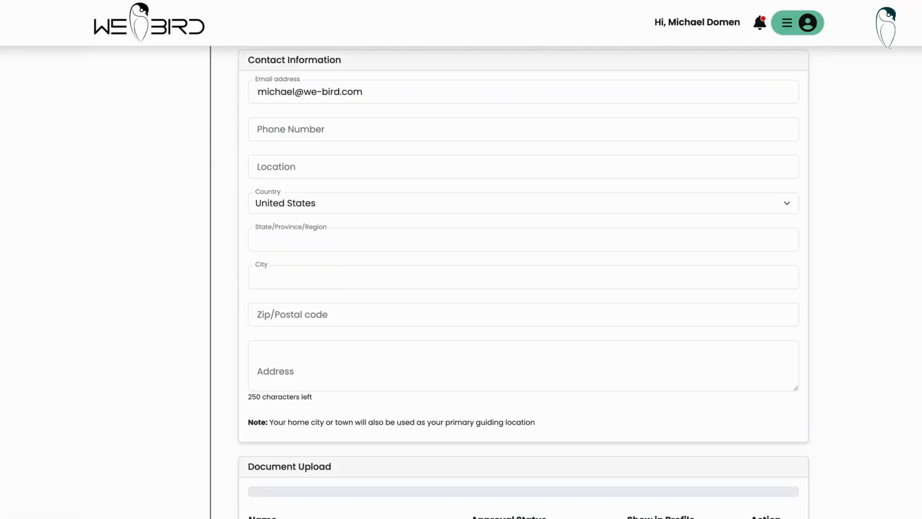
{"action": "scroll", "coordinate": [524, 283], "scroll_direction": "down", "scroll_amount": 4}
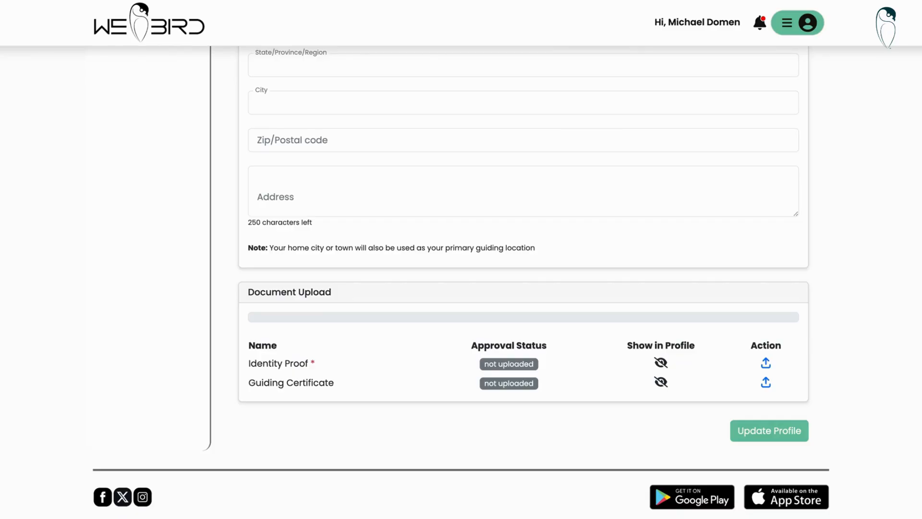
{"action": "scroll", "coordinate": [524, 288], "scroll_direction": "up", "scroll_amount": 15}
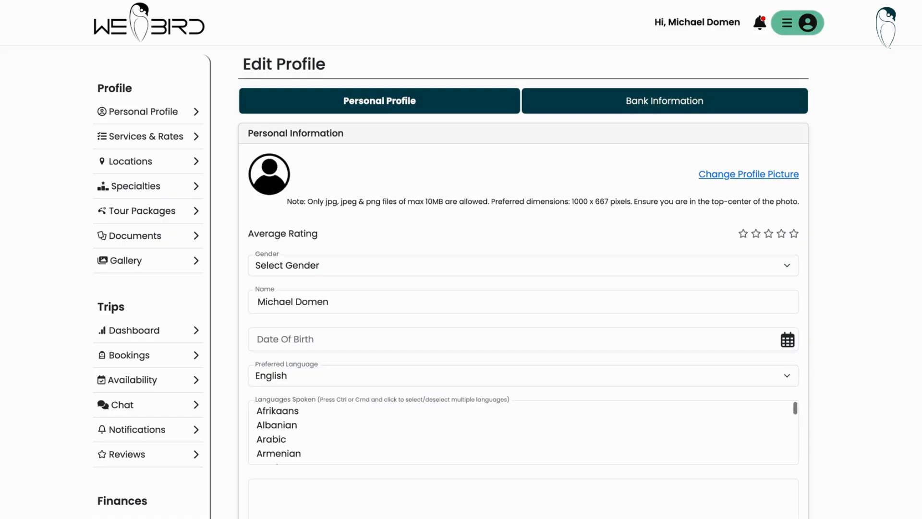
Open the profile's bank information and review the required account fields and notes.
{"action": "left_click", "coordinate": [776, 104]}
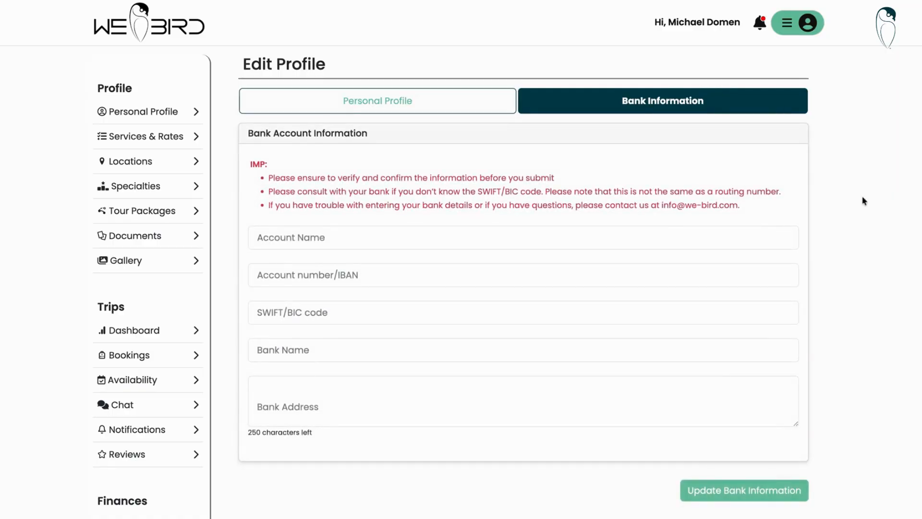
{"action": "scroll", "coordinate": [864, 201], "scroll_direction": "down", "scroll_amount": 1}
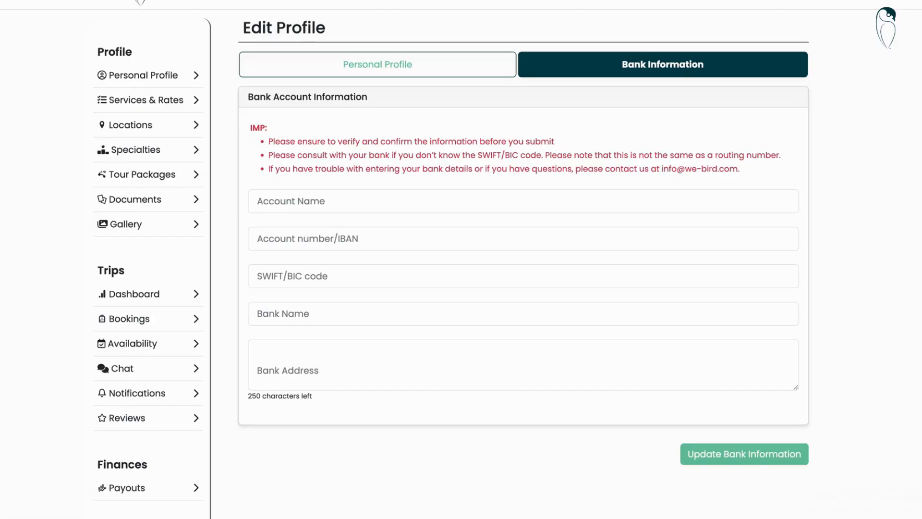
{"action": "scroll", "coordinate": [461, 260], "scroll_direction": "up", "scroll_amount": 1}
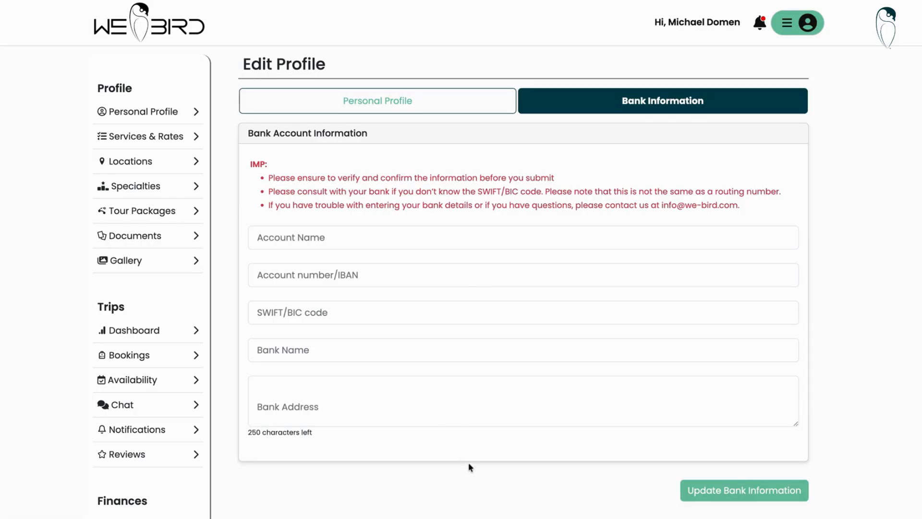
{"action": "scroll", "coordinate": [470, 467], "scroll_direction": "down", "scroll_amount": 1}
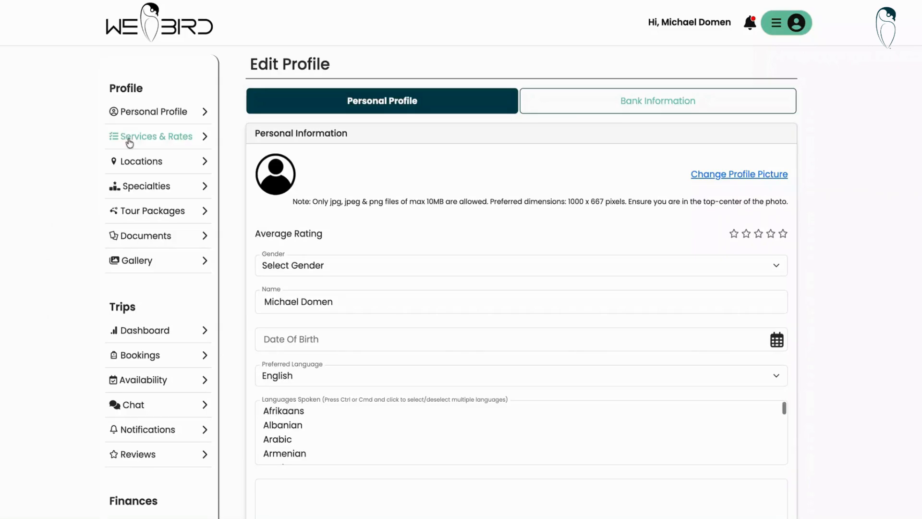
In Services & Rates, set the Guiding Fee's per-person rates to 50 for a half day and 100 for a full day, and save.
{"action": "left_click", "coordinate": [161, 138]}
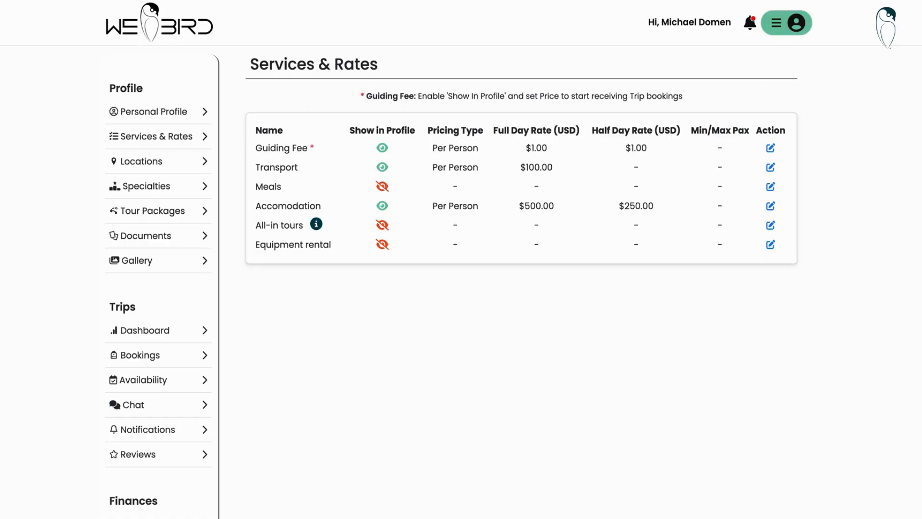
{"action": "mouse_move", "coordinate": [320, 226]}
{"action": "left_click", "coordinate": [771, 149]}
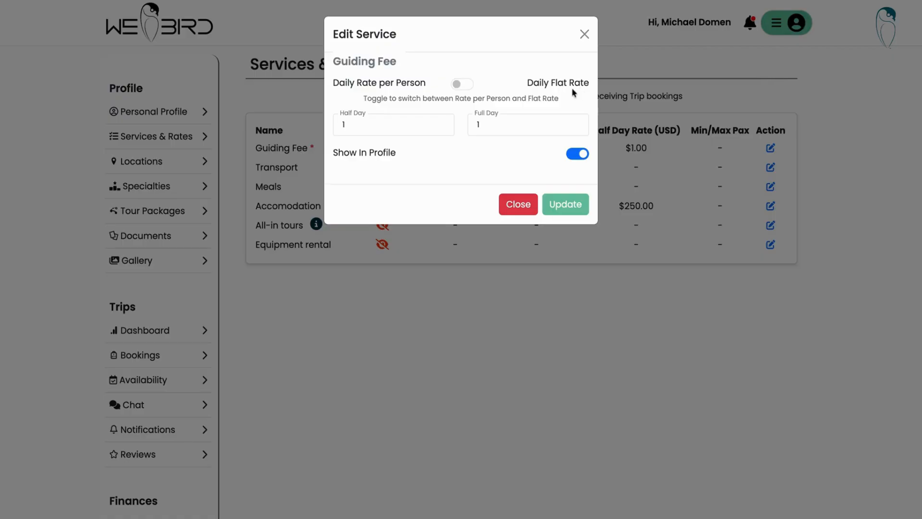
{"action": "left_click", "coordinate": [362, 120]}
{"action": "key", "text": "ctrl+a"}
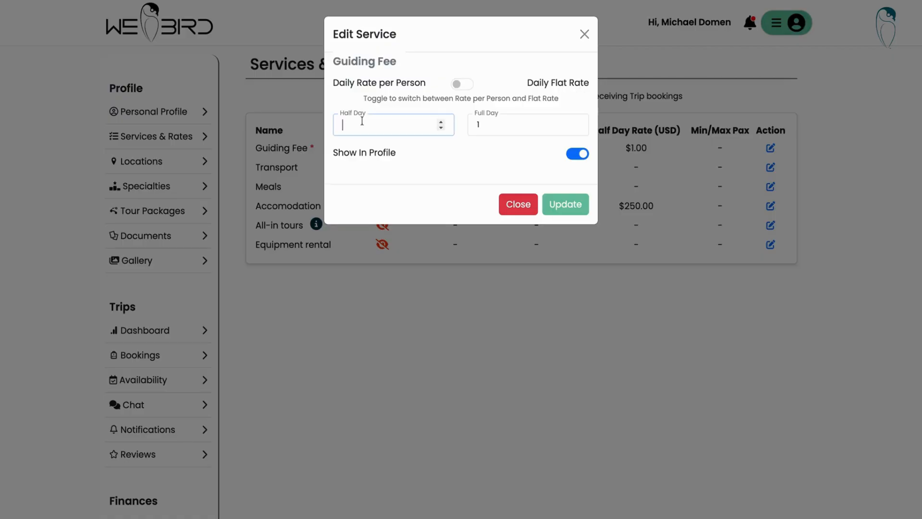
{"action": "key", "text": "BackSpace"}
{"action": "type", "text": "50"}
{"action": "key", "text": "Tab"}
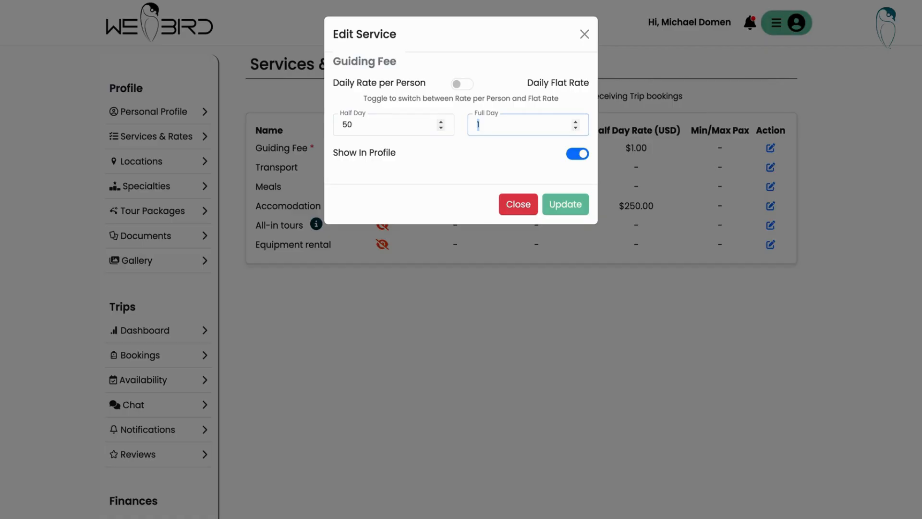
{"action": "type", "text": "100"}
{"action": "left_click", "coordinate": [415, 206]}
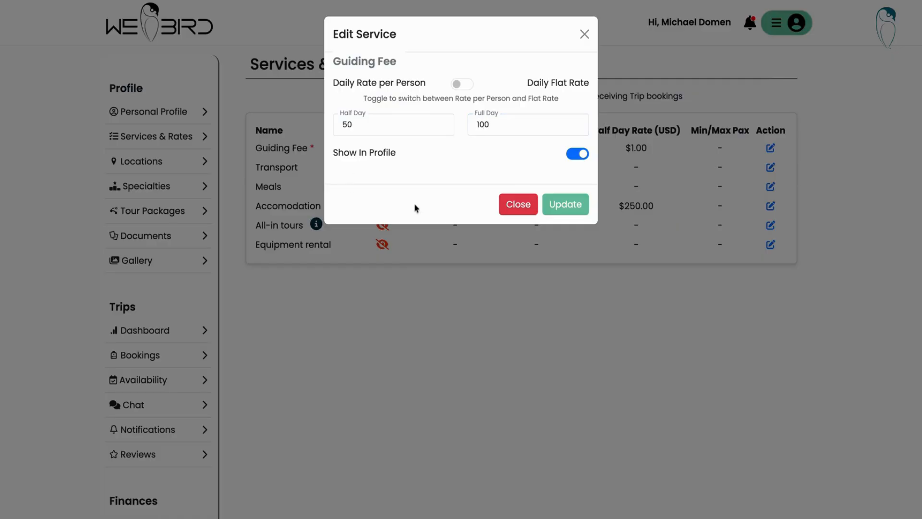
{"action": "left_click", "coordinate": [575, 214]}
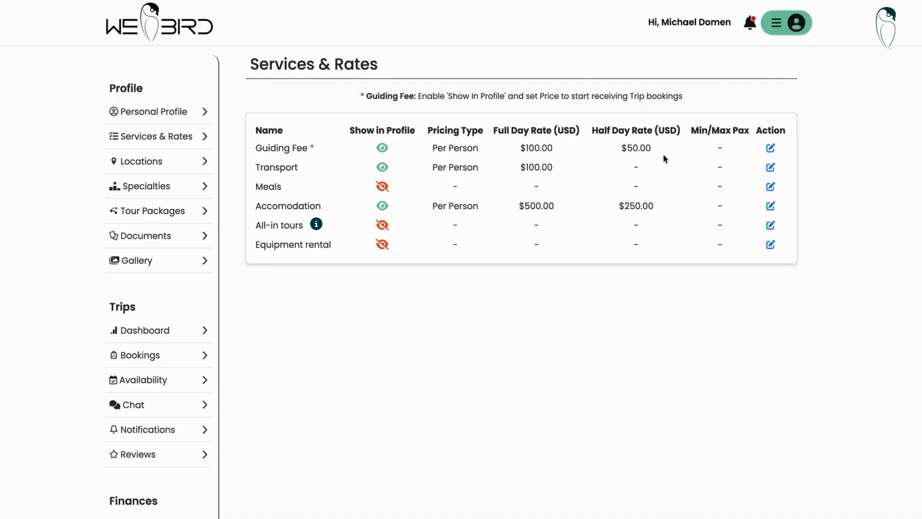
Switch the Guiding Fee to a daily flat rate of 100 for a half day and 200 for a full day.
{"action": "left_click", "coordinate": [771, 149]}
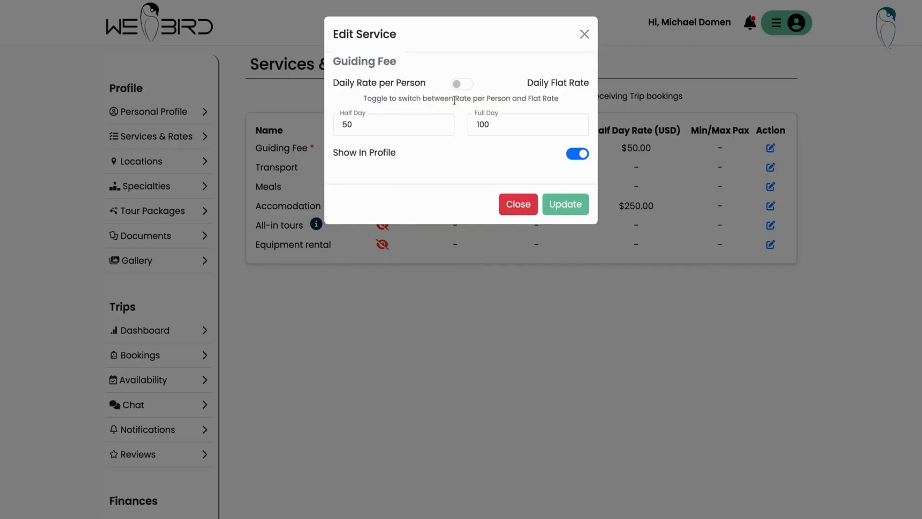
{"action": "left_click", "coordinate": [463, 84]}
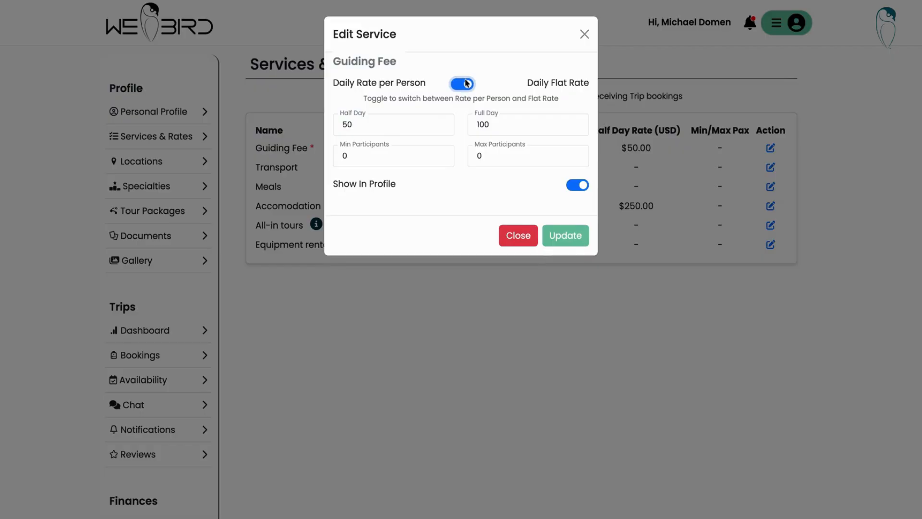
{"action": "left_click_drag", "start_coordinate": [342, 123], "coordinate": [351, 116]}
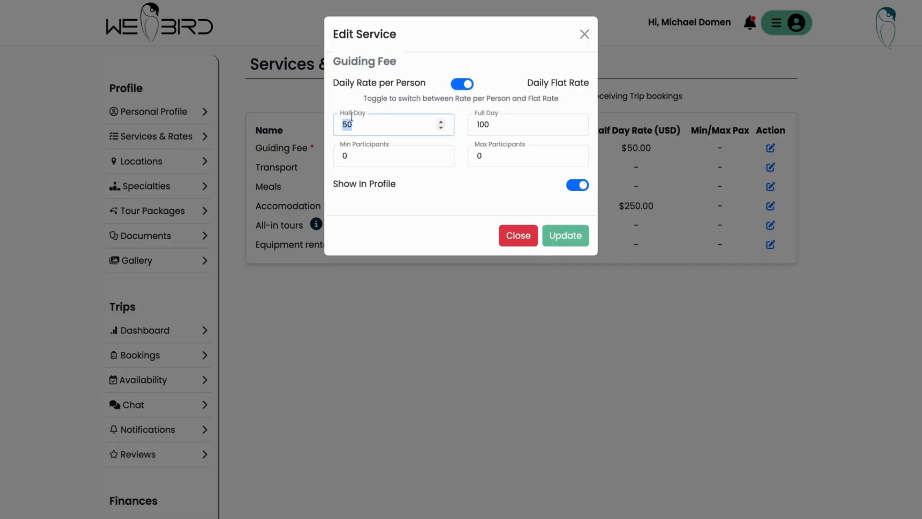
{"action": "type", "text": "100"}
{"action": "key", "text": "Tab"}
{"action": "type", "text": "200"}
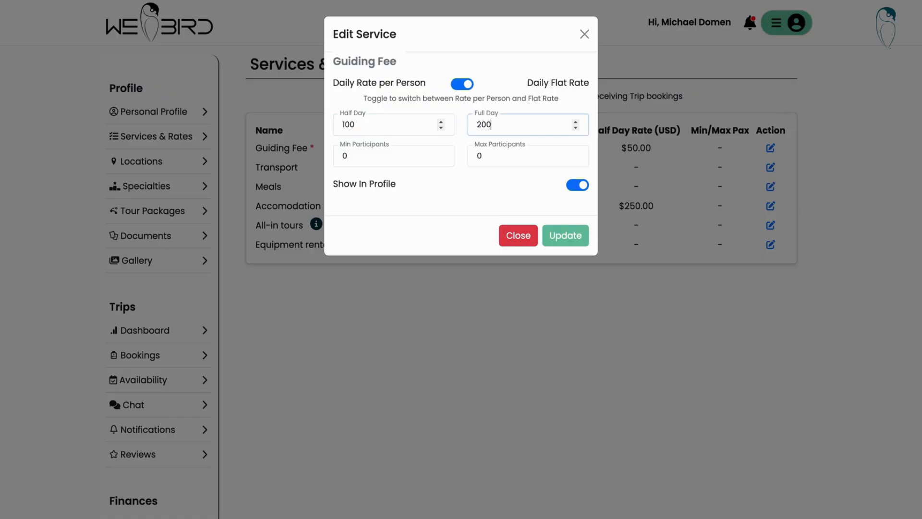
Set the Guiding Fee's participants to a minimum of 2 and a maximum of 8, and save the service.
{"action": "left_click", "coordinate": [368, 164]}
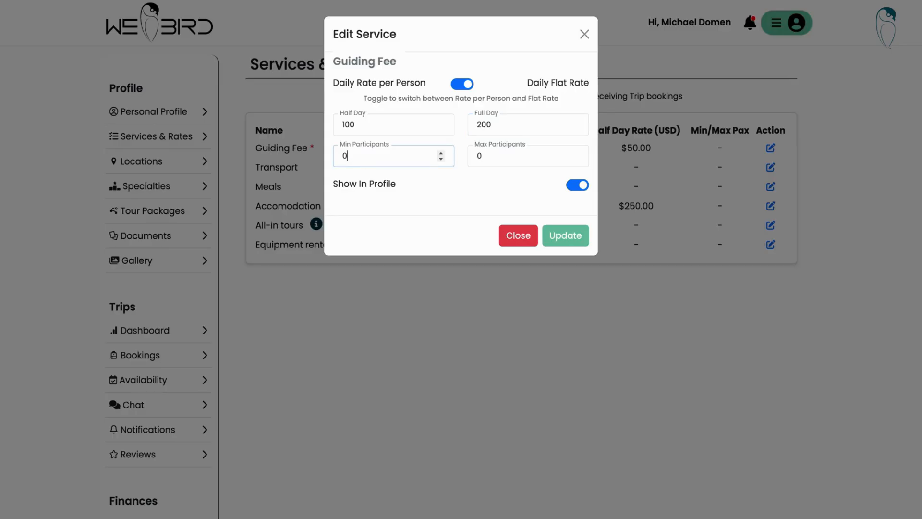
{"action": "key", "text": "BackSpace"}
{"action": "type", "text": "2"}
{"action": "left_click", "coordinate": [508, 158]}
{"action": "key", "text": "BackSpace"}
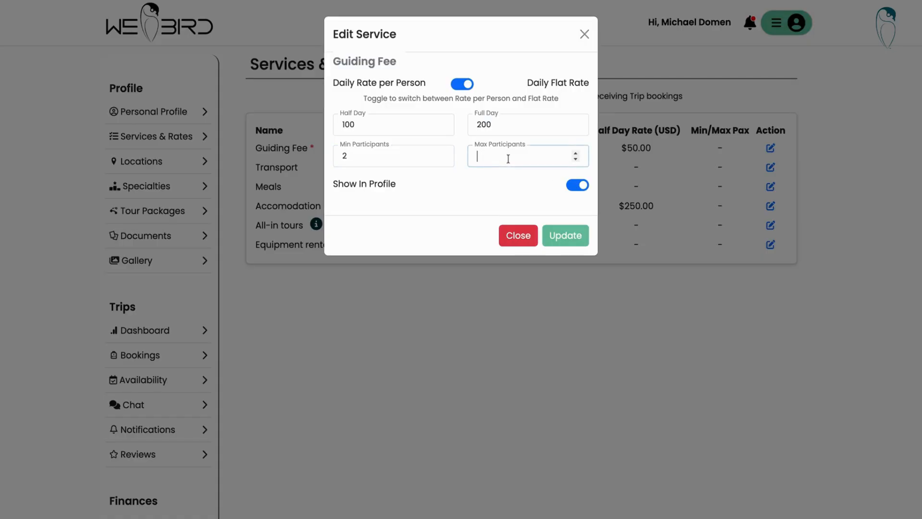
{"action": "type", "text": "8"}
{"action": "left_click", "coordinate": [484, 179]}
{"action": "left_click", "coordinate": [567, 242]}
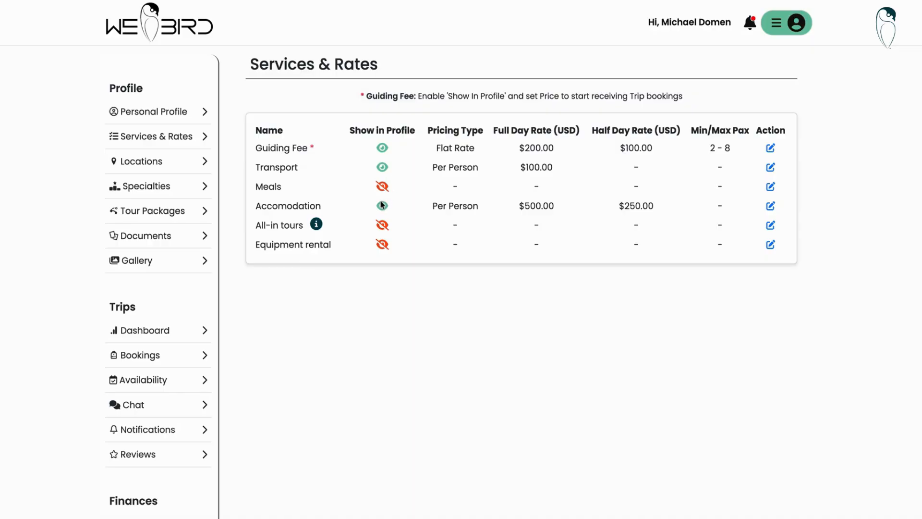
Turn off showing the Accomodation service in the profile and save the change.
{"action": "left_click", "coordinate": [771, 206]}
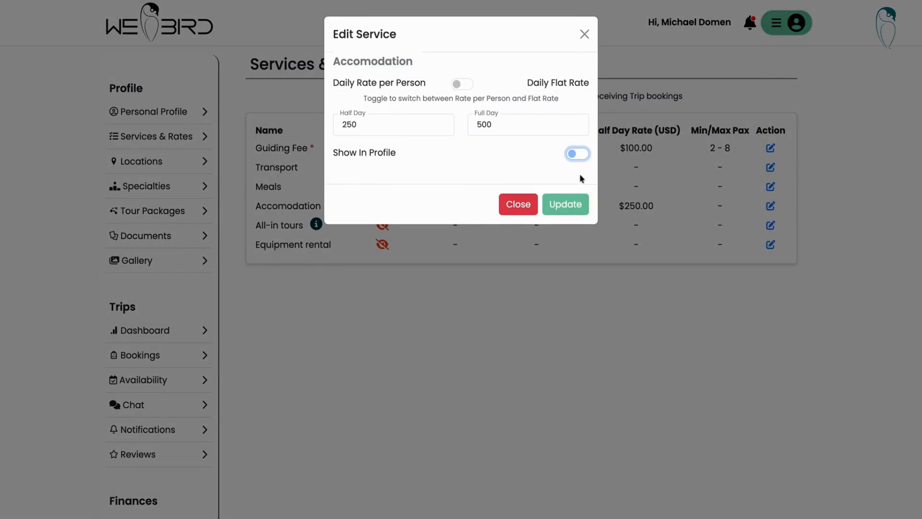
{"action": "left_click", "coordinate": [572, 204]}
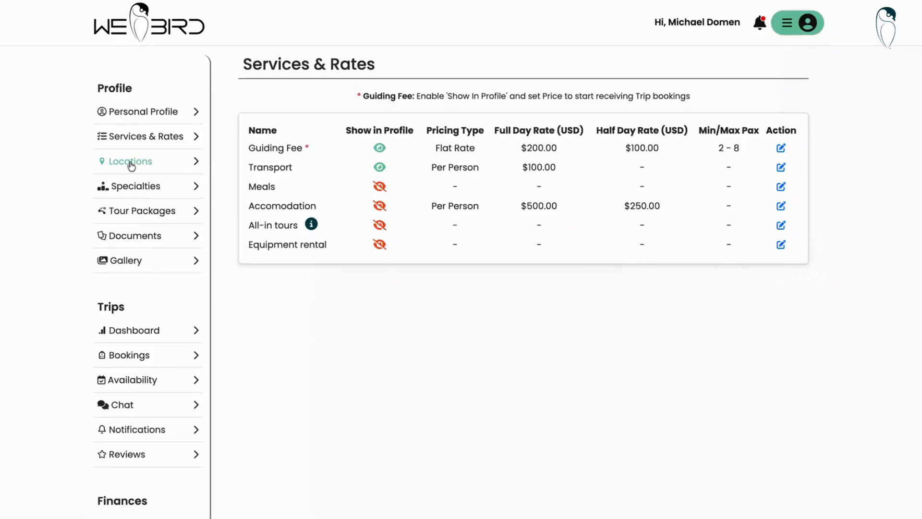
Start a new location and pick Los Alamos, NM, USA from the suggestions.
{"action": "left_click", "coordinate": [131, 165]}
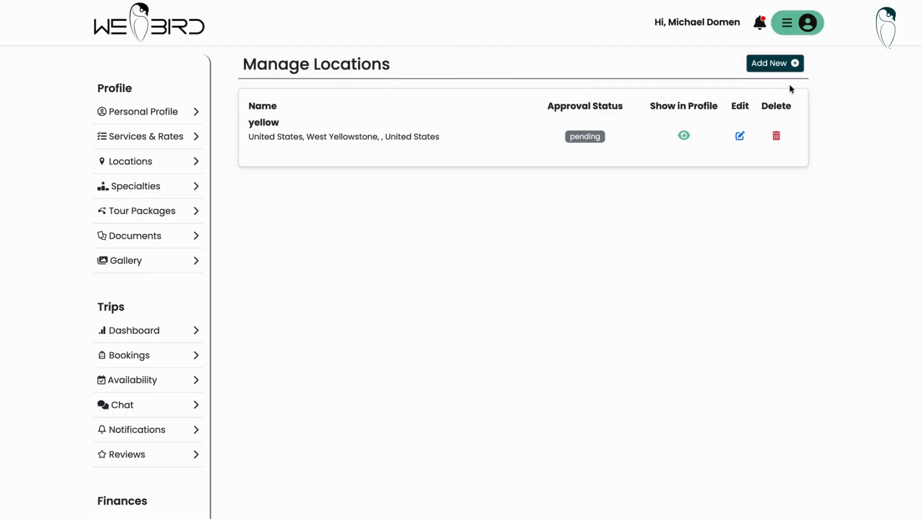
{"action": "left_click", "coordinate": [762, 65]}
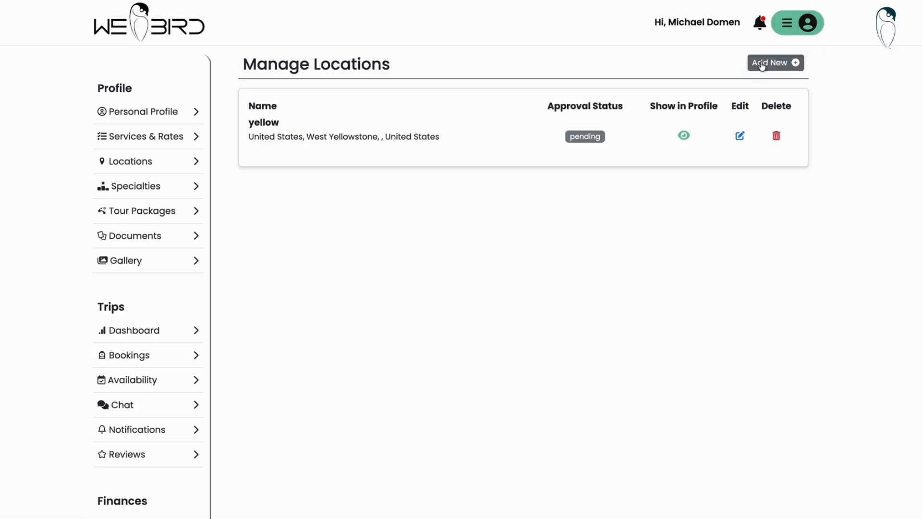
{"action": "left_click", "coordinate": [392, 70]}
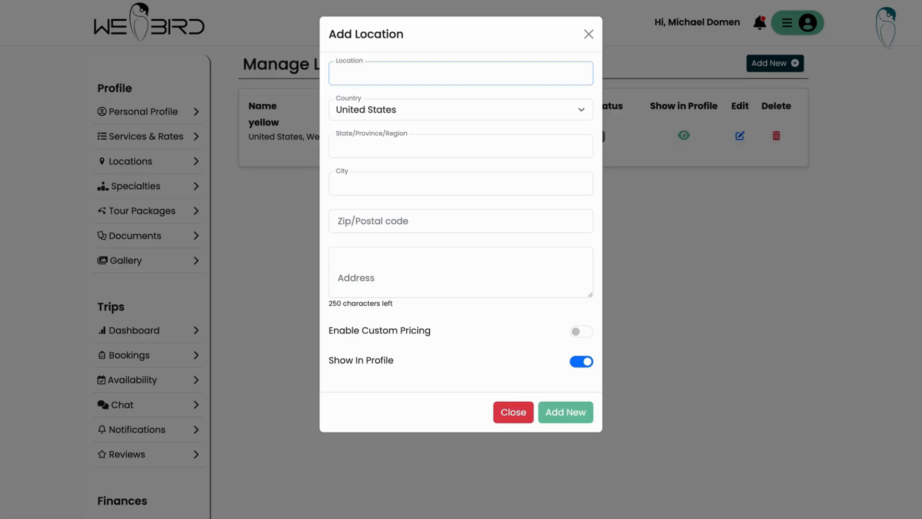
{"action": "type", "text": "Los alamos"}
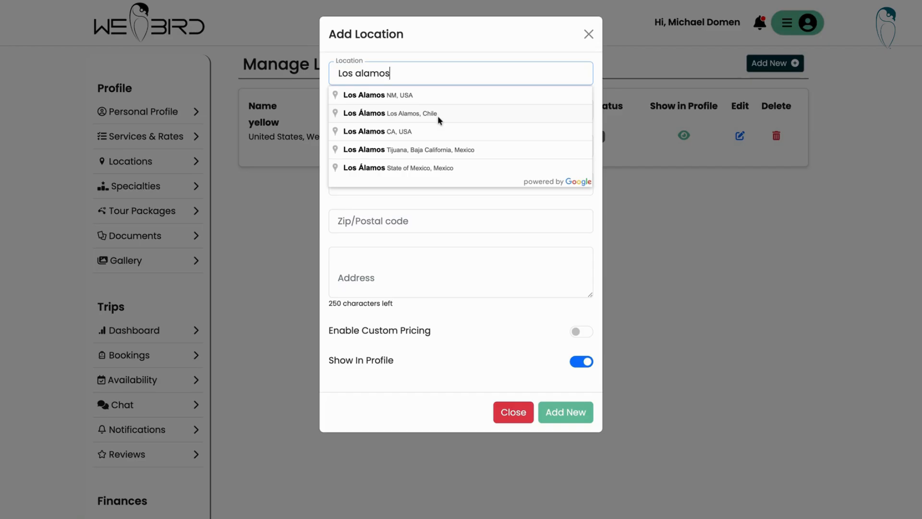
{"action": "left_click", "coordinate": [396, 98]}
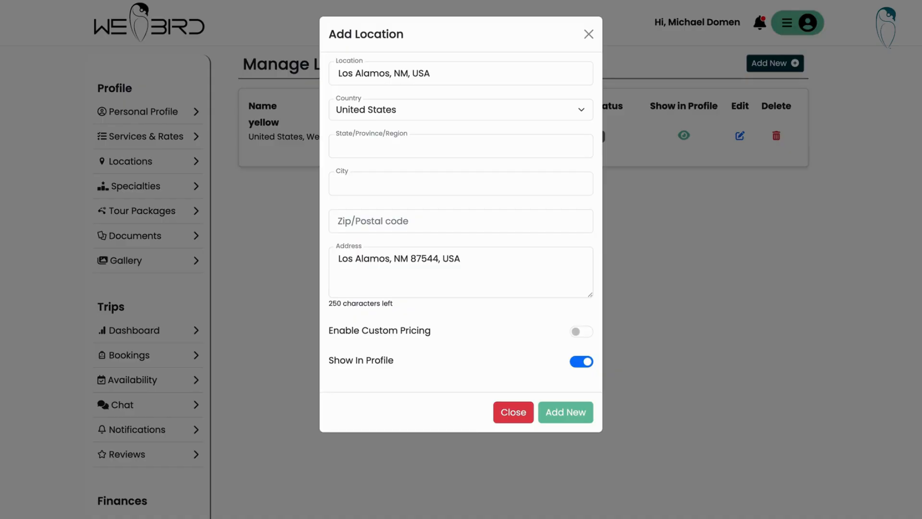
Try custom pricing with a Guiding Fee override for the Los Alamos location, and turn custom pricing off again.
{"action": "left_click", "coordinate": [581, 331]}
{"action": "scroll", "coordinate": [490, 333], "scroll_direction": "down", "scroll_amount": 2}
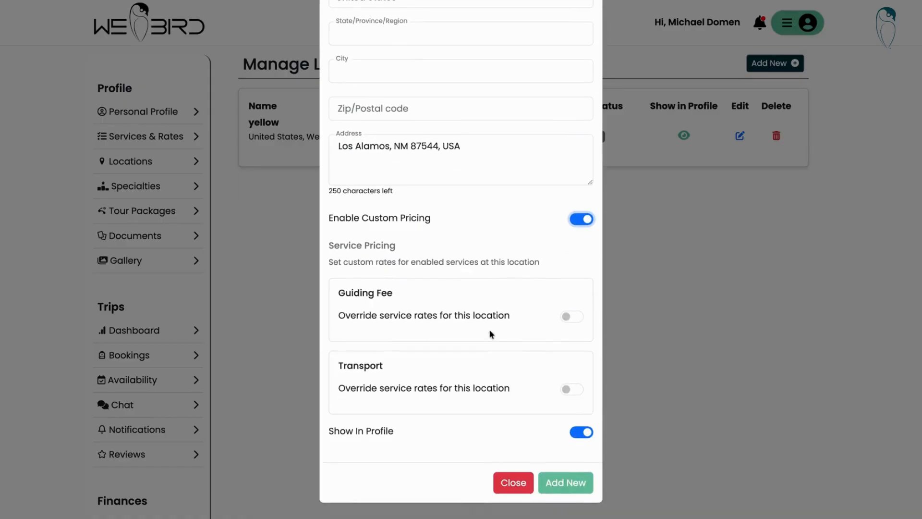
{"action": "left_click", "coordinate": [572, 316]}
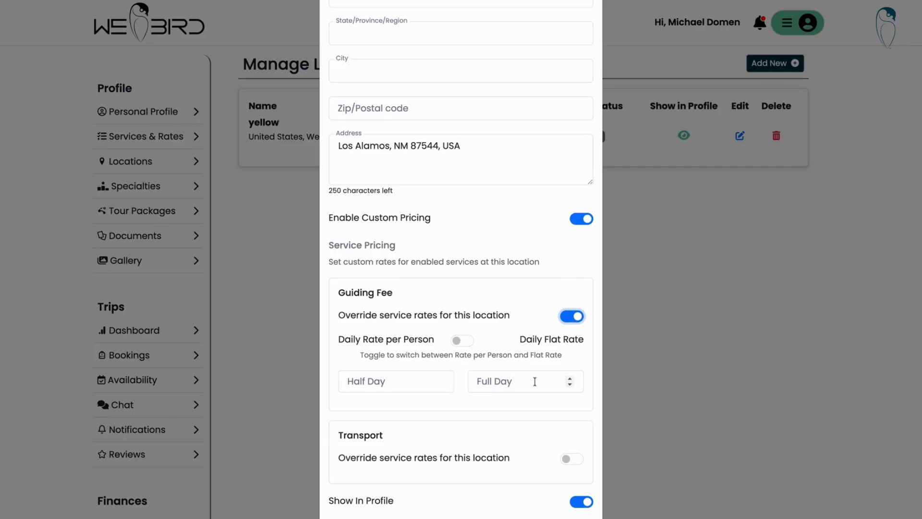
{"action": "scroll", "coordinate": [534, 382], "scroll_direction": "down", "scroll_amount": 2}
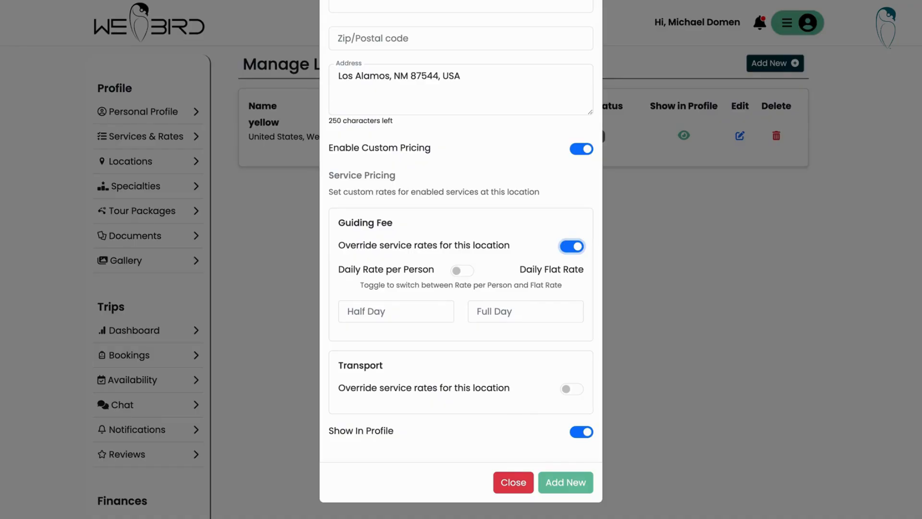
{"action": "left_click", "coordinate": [583, 150]}
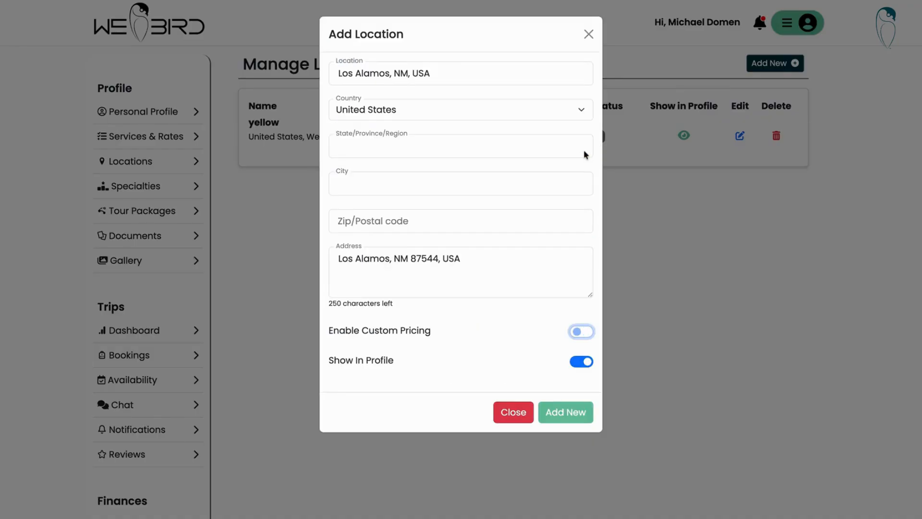
Set the location's city to Los Alamos, New Mexico (United States) and submit the new location.
{"action": "left_click", "coordinate": [564, 414]}
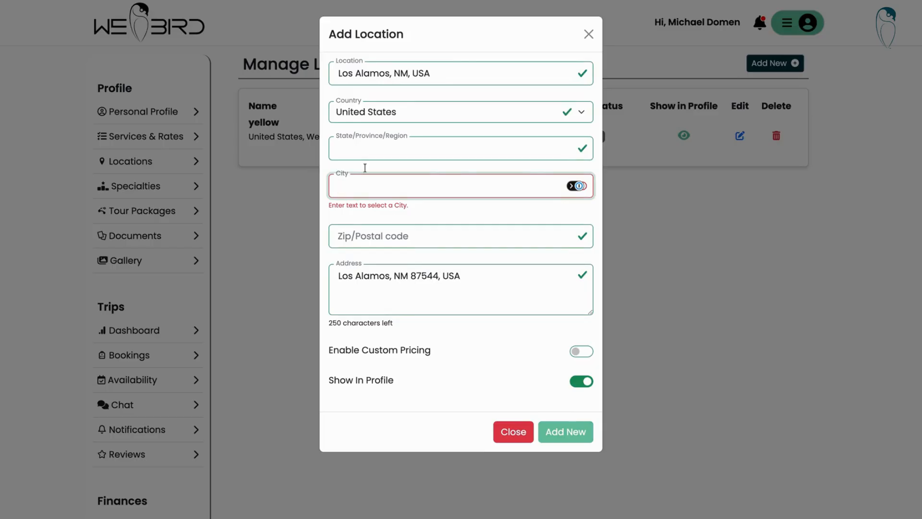
{"action": "type", "text": "Lo"}
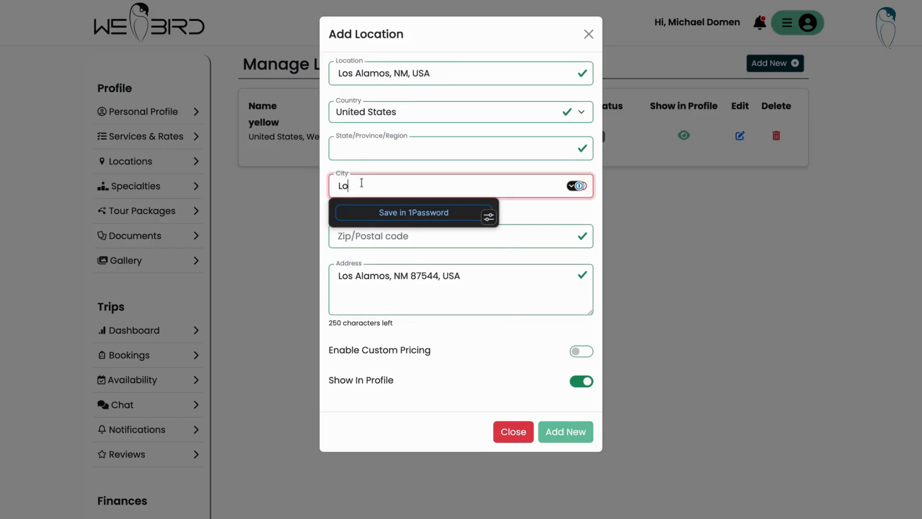
{"action": "type", "text": "s Alamos"}
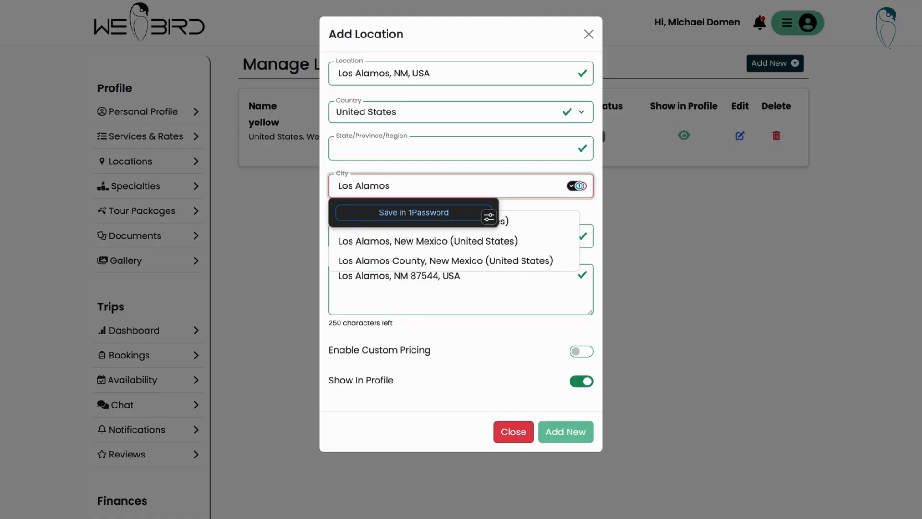
{"action": "left_click", "coordinate": [513, 240]}
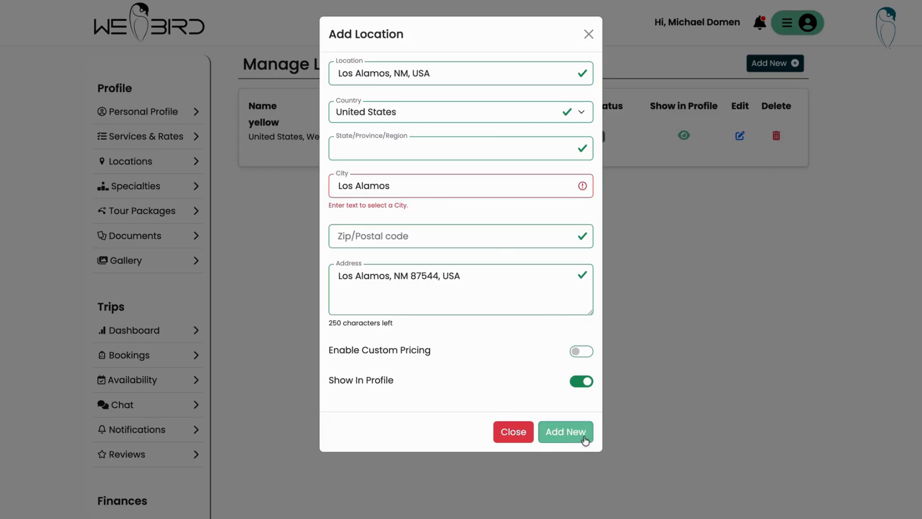
{"action": "left_click", "coordinate": [566, 434]}
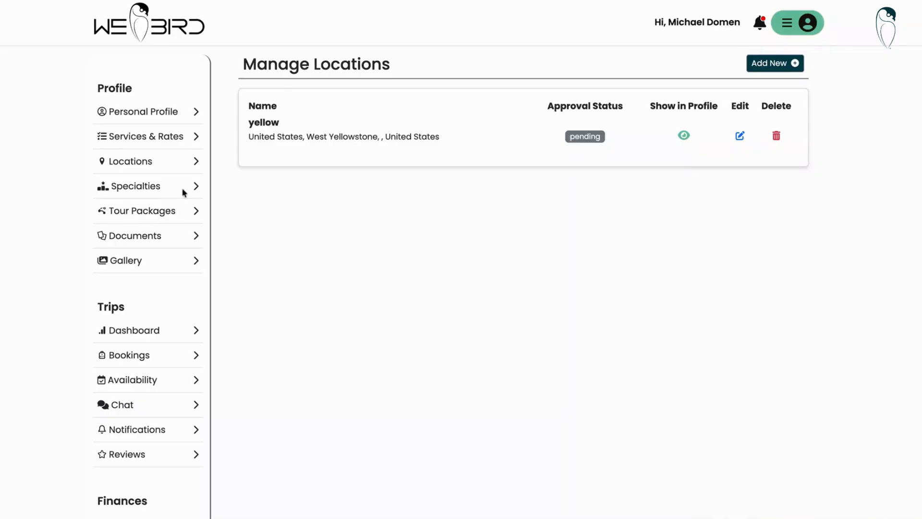
In Specialties, show Photography in the profile and hide it again.
{"action": "left_click", "coordinate": [137, 187]}
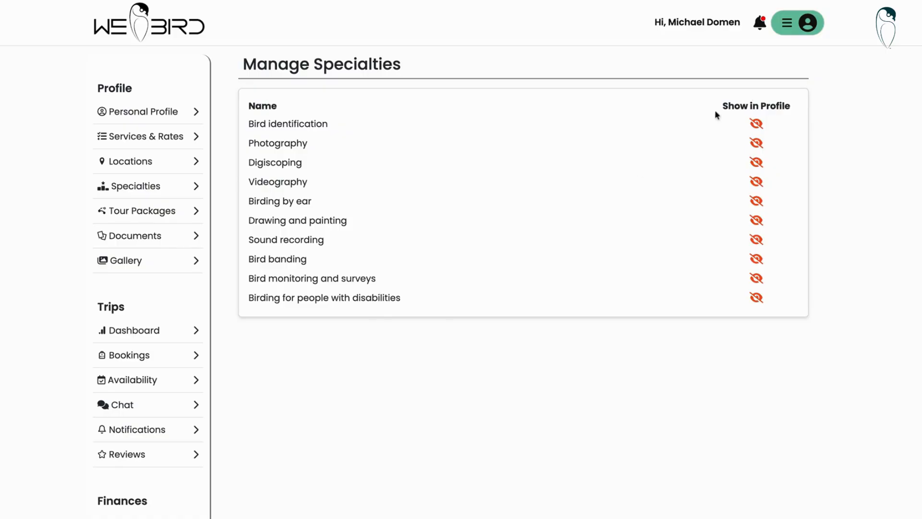
{"action": "left_click", "coordinate": [756, 144]}
{"action": "left_click", "coordinate": [758, 144]}
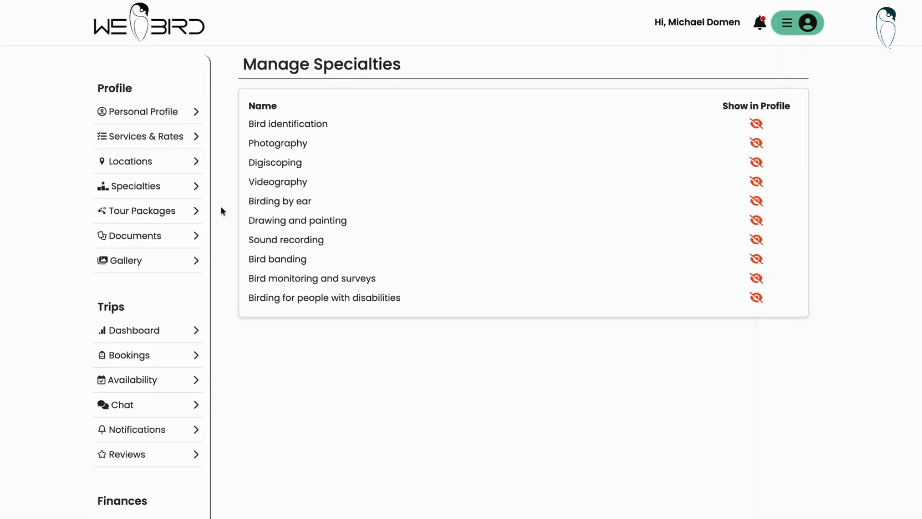
Start a new tour package and examine the form's fields, from the introduction through group size, duration, cost and location.
{"action": "left_click", "coordinate": [154, 214]}
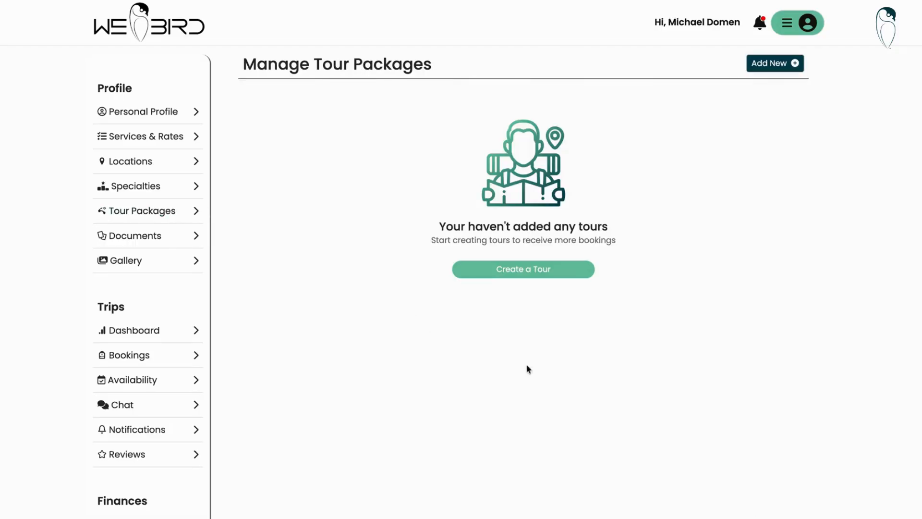
{"action": "left_click", "coordinate": [510, 271]}
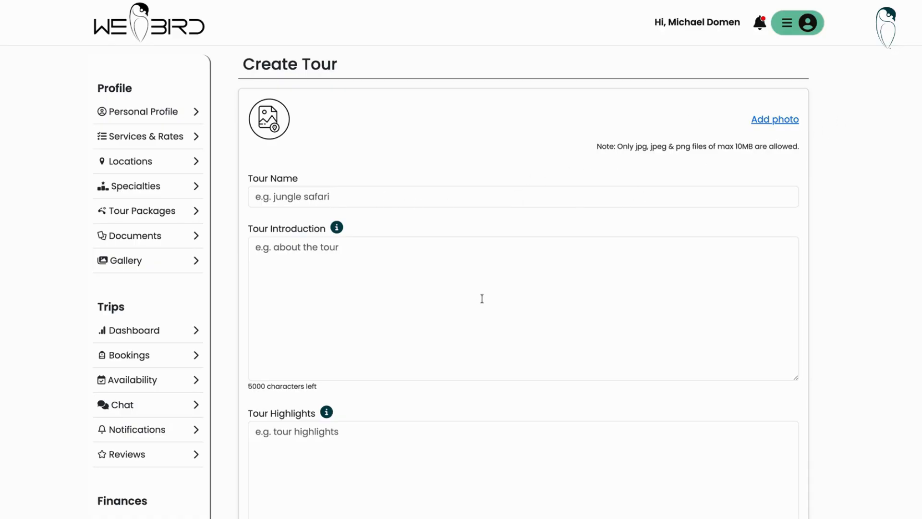
{"action": "scroll", "coordinate": [829, 276], "scroll_direction": "down", "scroll_amount": 1}
{"action": "scroll", "coordinate": [828, 278], "scroll_direction": "down", "scroll_amount": 6}
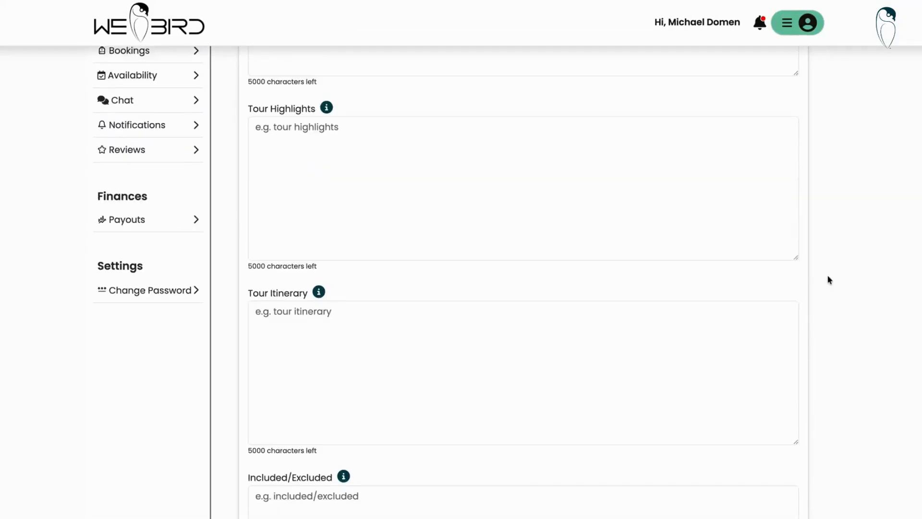
{"action": "scroll", "coordinate": [828, 279], "scroll_direction": "down", "scroll_amount": 5}
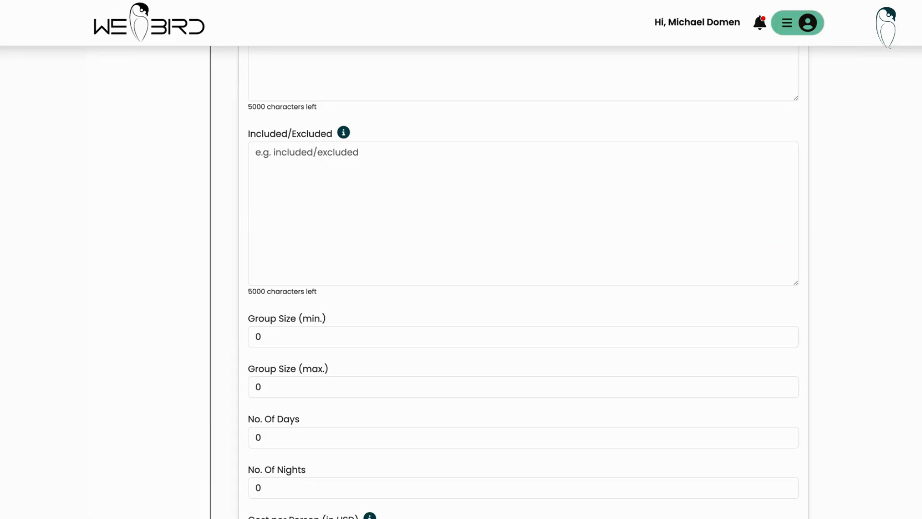
{"action": "scroll", "coordinate": [524, 288], "scroll_direction": "down", "scroll_amount": 4}
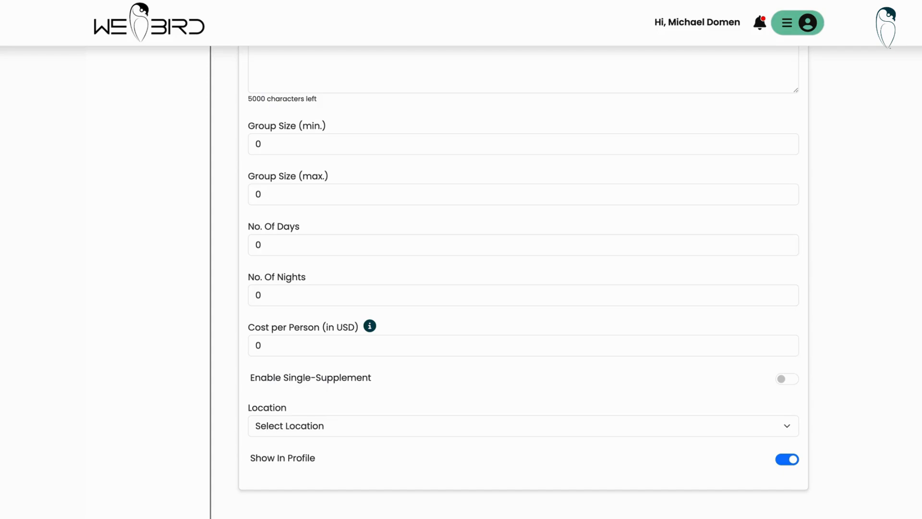
{"action": "scroll", "coordinate": [212, 232], "scroll_direction": "down", "scroll_amount": 2}
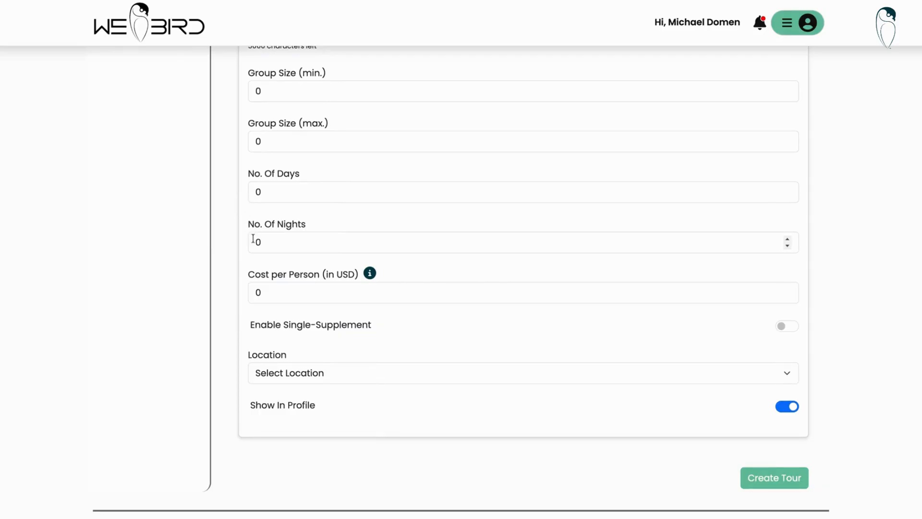
{"action": "scroll", "coordinate": [233, 296], "scroll_direction": "down", "scroll_amount": 3}
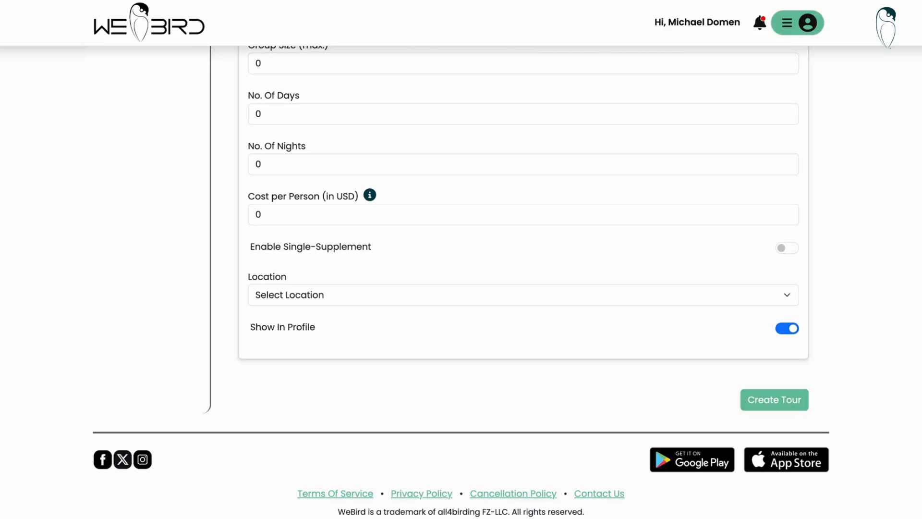
Enable the tour's single-supplement and set its location to yellow (West Yellowstone, United States).
{"action": "left_click", "coordinate": [787, 248]}
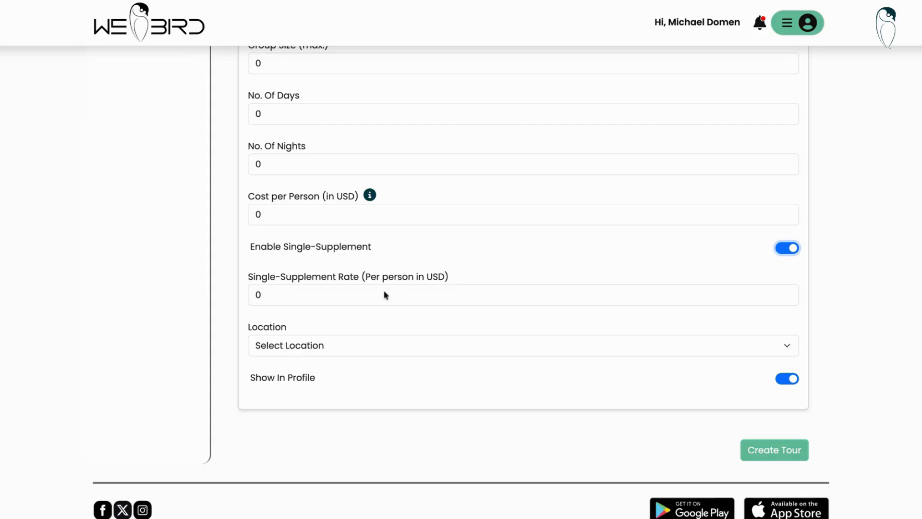
{"action": "scroll", "coordinate": [211, 333], "scroll_direction": "down", "scroll_amount": 1}
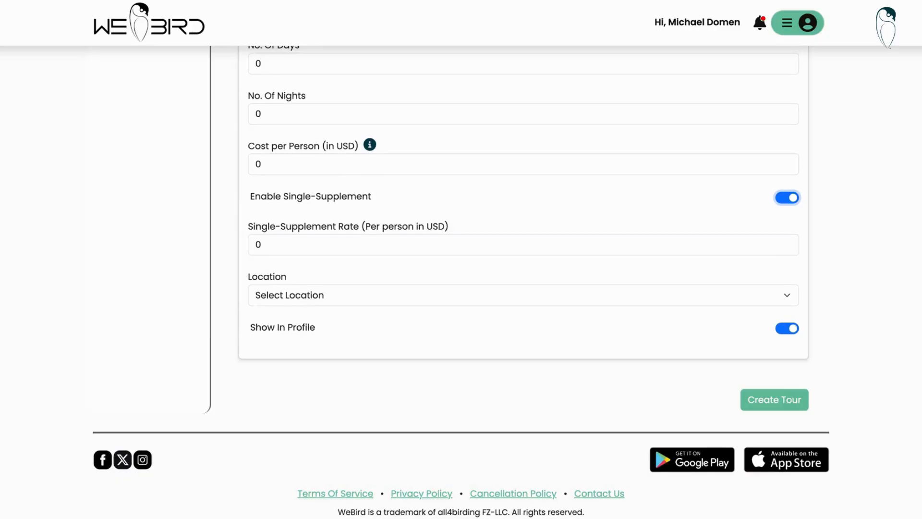
{"action": "left_click", "coordinate": [523, 295]}
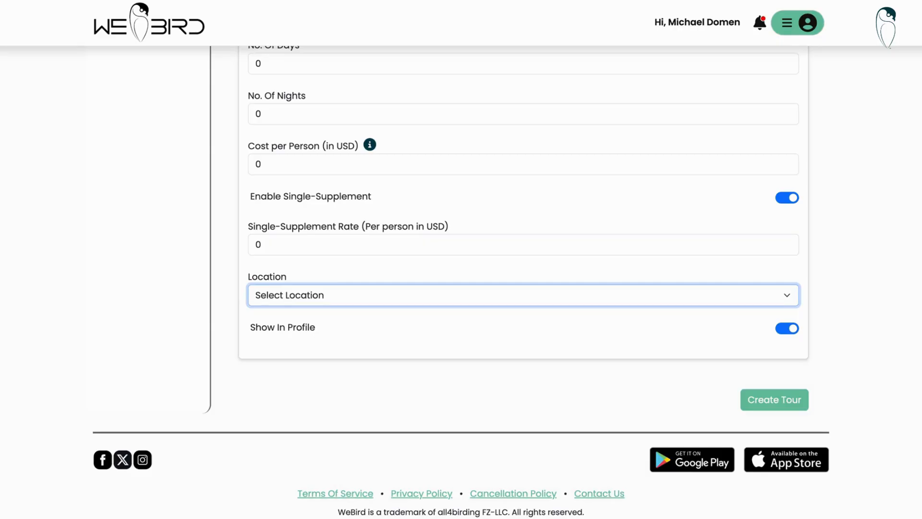
{"action": "left_click", "coordinate": [388, 379]}
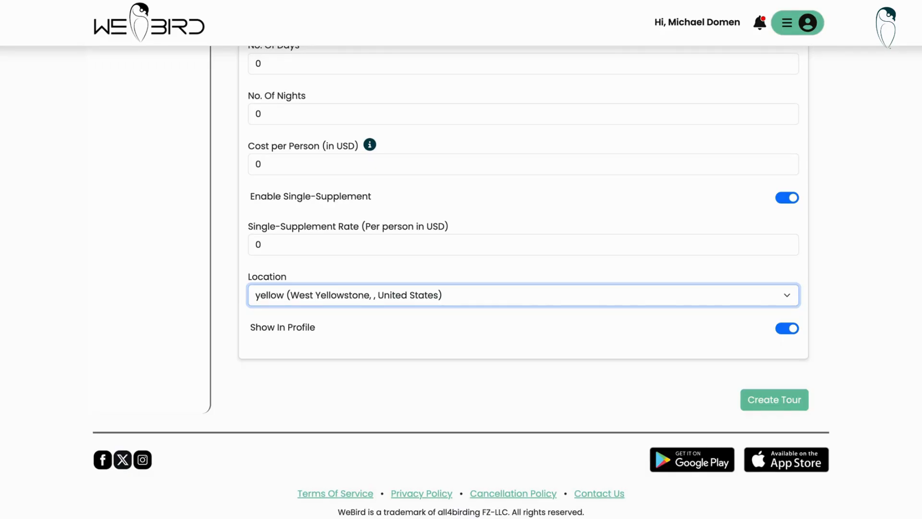
{"action": "scroll", "coordinate": [523, 278], "scroll_direction": "up", "scroll_amount": 20}
{"action": "scroll", "coordinate": [524, 279], "scroll_direction": "down", "scroll_amount": 20}
{"action": "scroll", "coordinate": [499, 400], "scroll_direction": "up", "scroll_amount": 15}
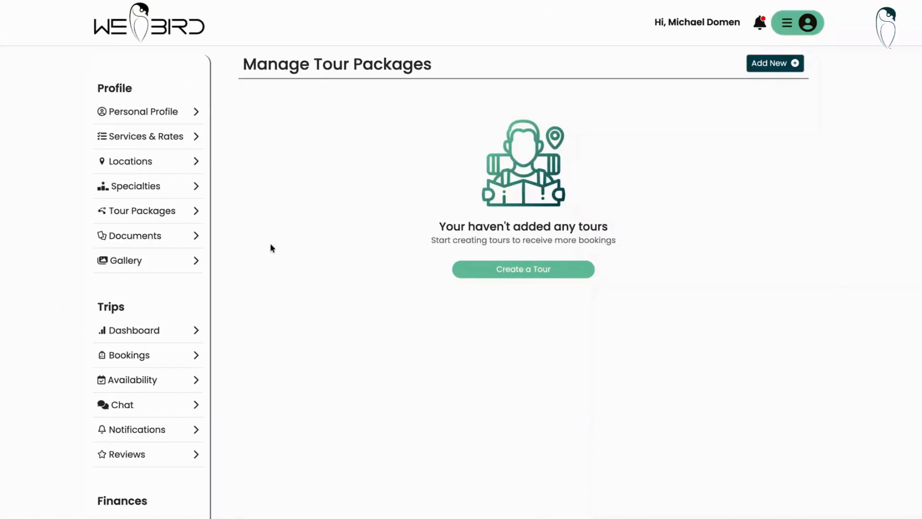
Upload AdobeStock_955280916.jpeg as an additional document and toggle whether it shows in the profile.
{"action": "left_click", "coordinate": [153, 236]}
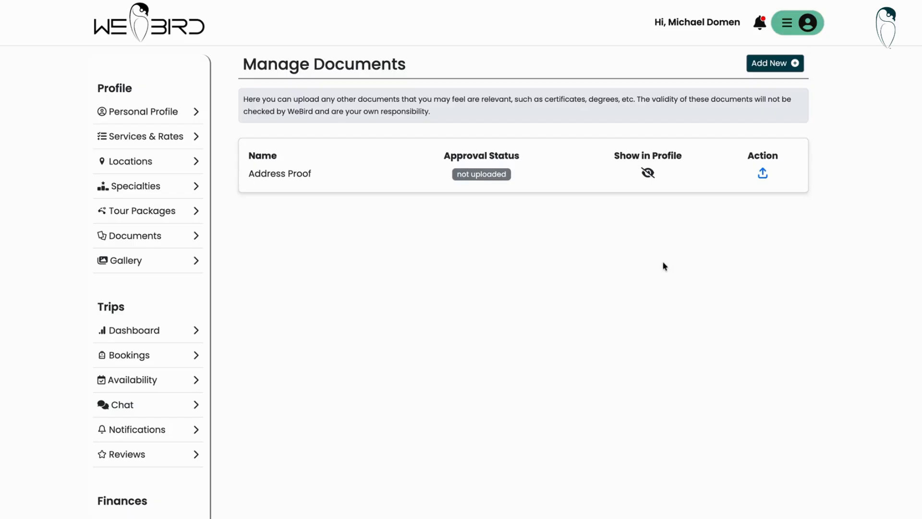
{"action": "left_click", "coordinate": [780, 64]}
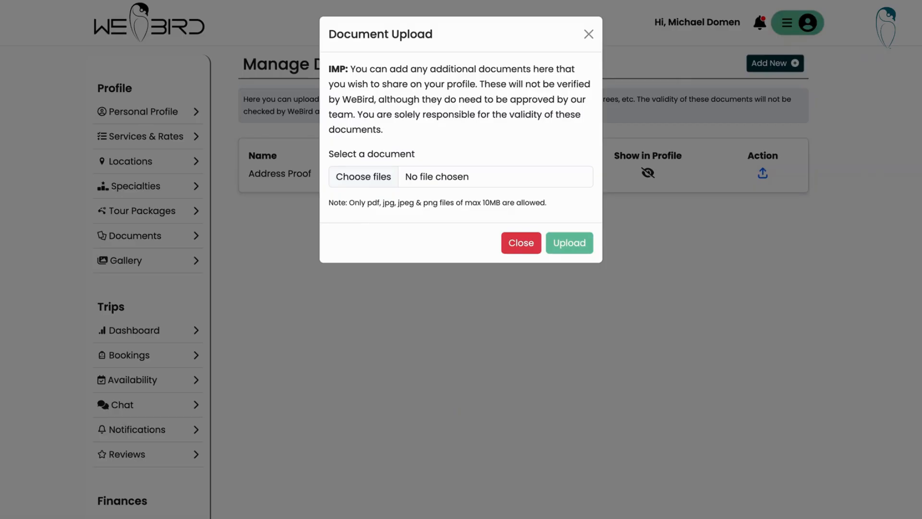
{"action": "left_click", "coordinate": [375, 181]}
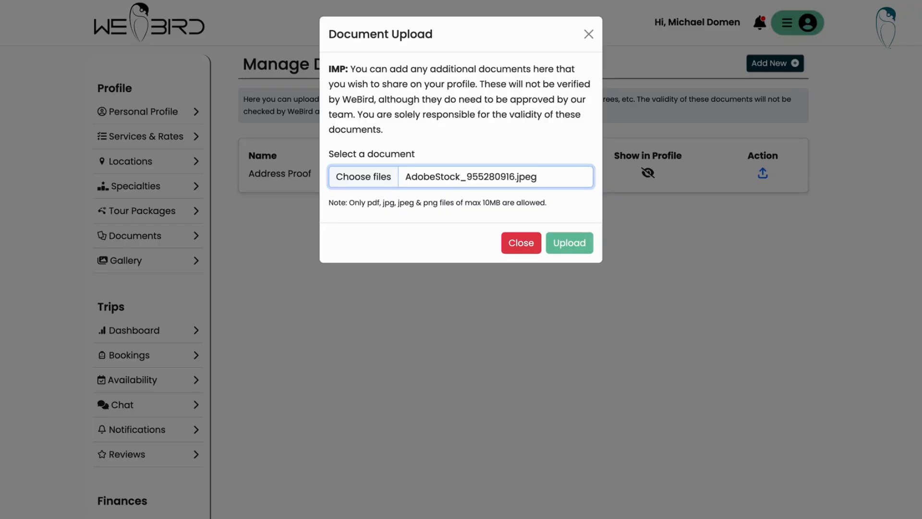
{"action": "left_click", "coordinate": [567, 245]}
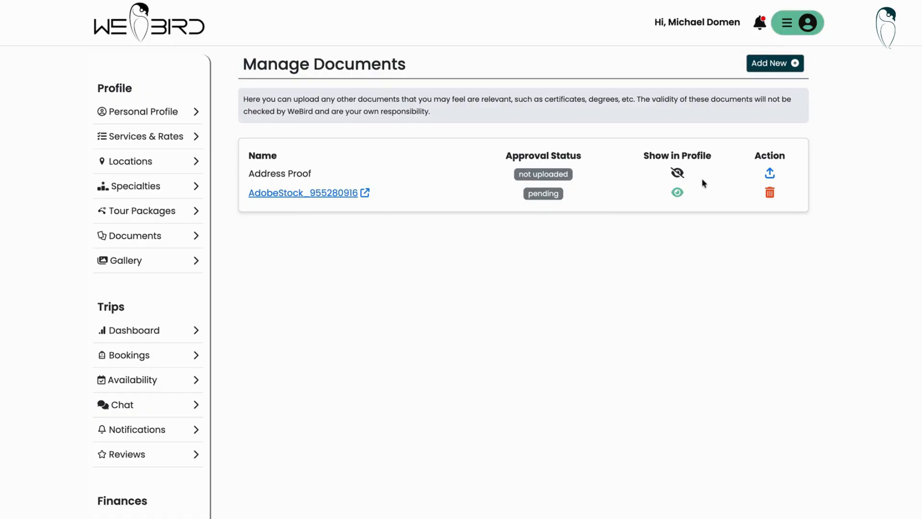
{"action": "left_click", "coordinate": [677, 193]}
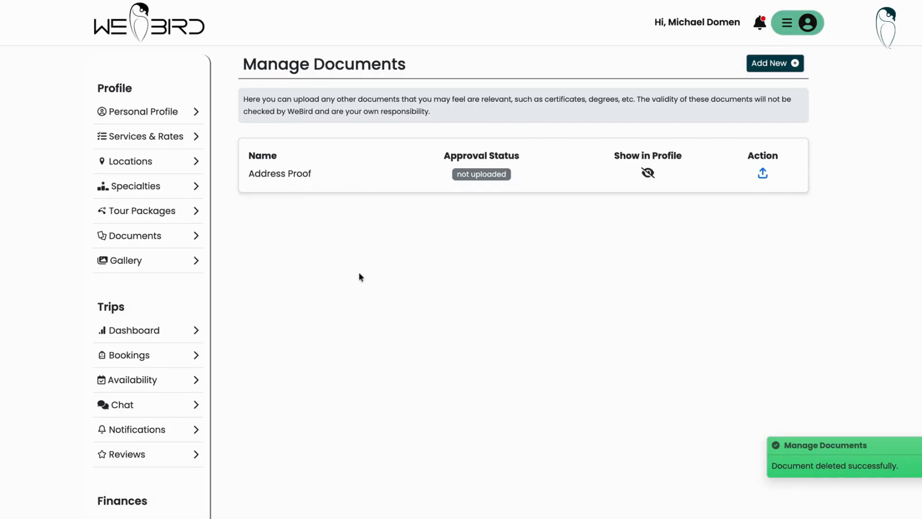
Examine the gallery's picture upload form and its file restrictions, and close it without uploading.
{"action": "left_click", "coordinate": [127, 267]}
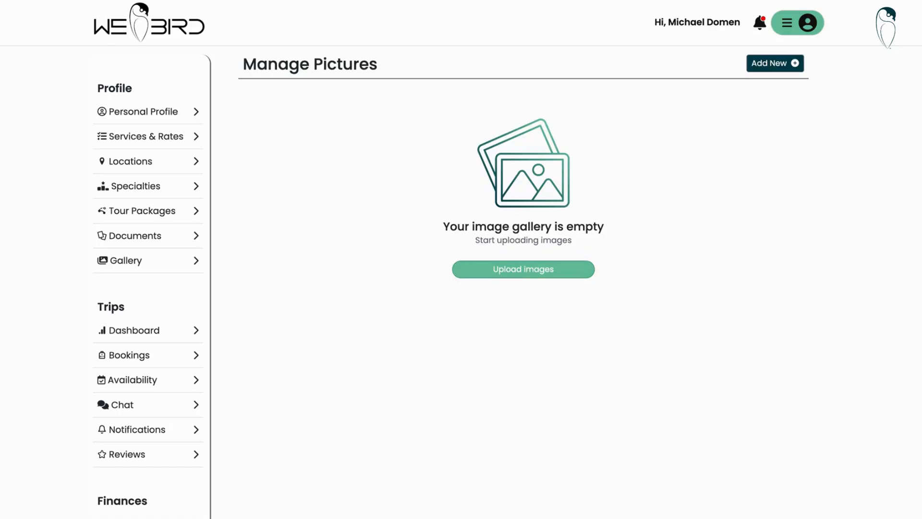
{"action": "left_click", "coordinate": [523, 269]}
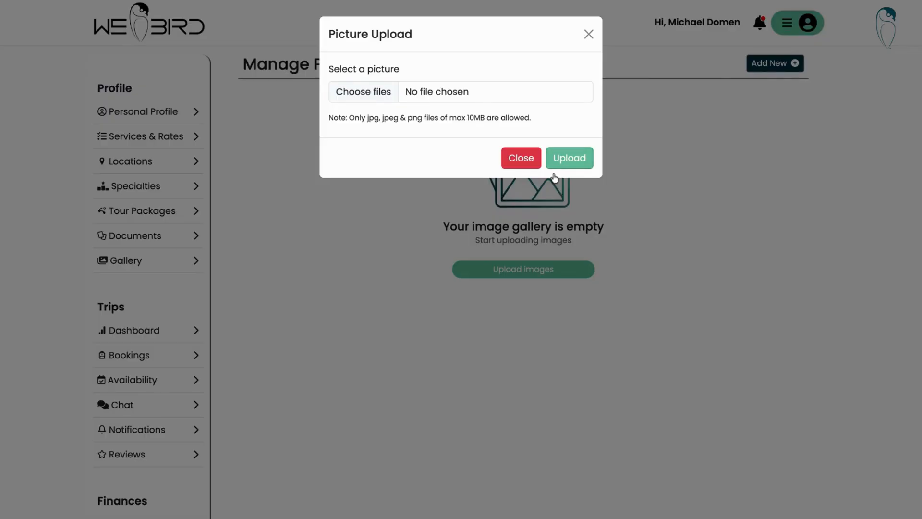
{"action": "left_click", "coordinate": [519, 158]}
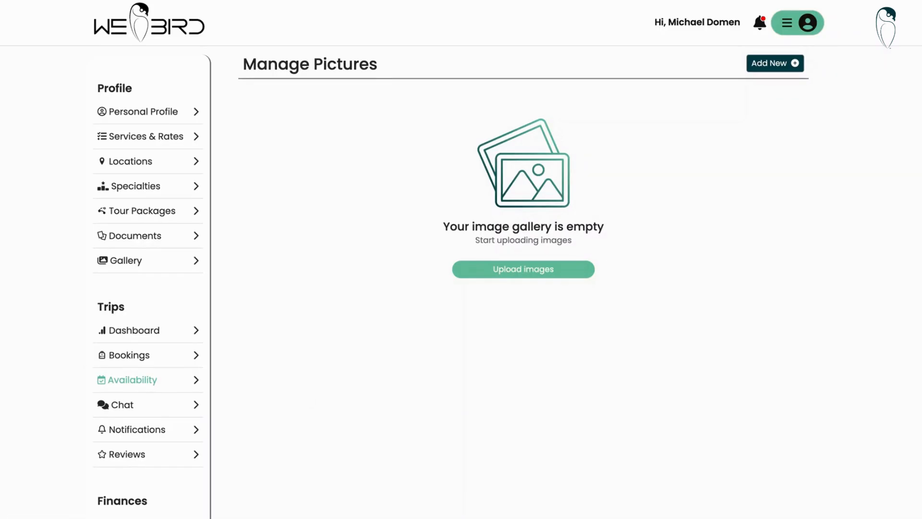
Open the availability calendar and review its instructions and the May 2026 month view.
{"action": "left_click", "coordinate": [132, 379]}
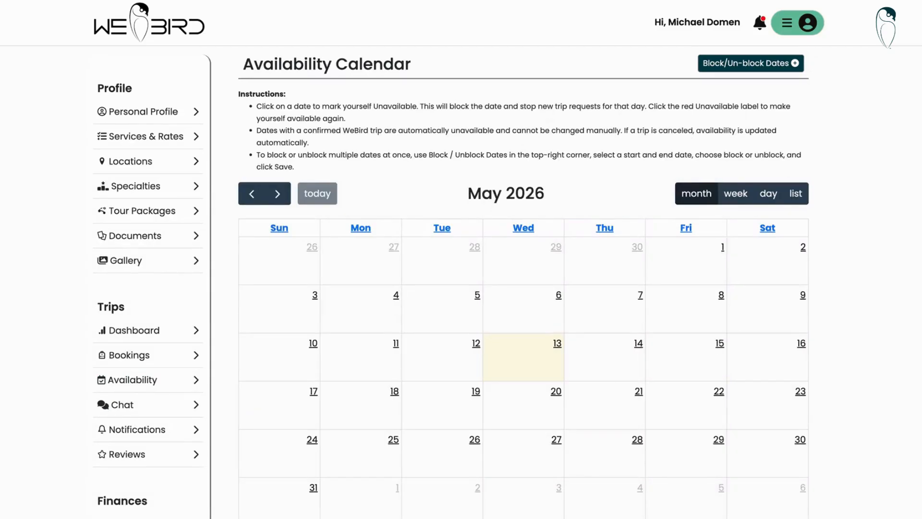
{"action": "scroll", "coordinate": [902, 276], "scroll_direction": "down", "scroll_amount": 3}
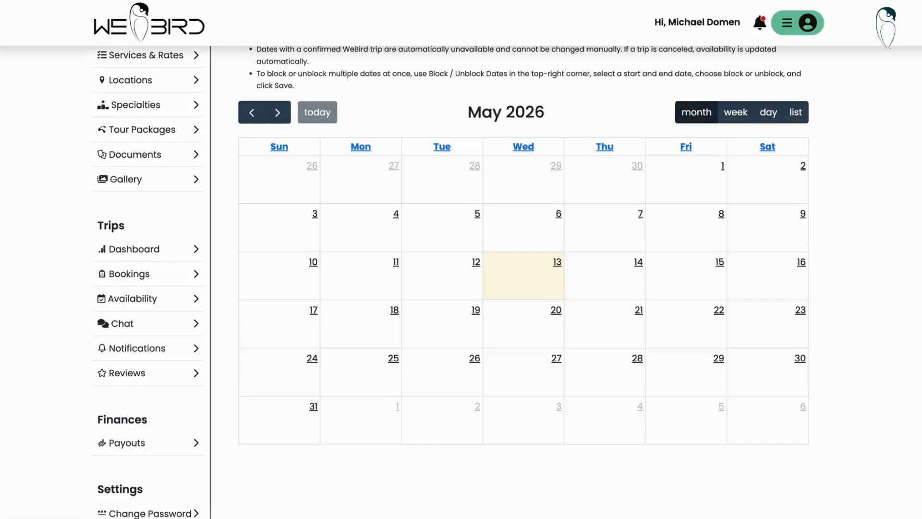
{"action": "scroll", "coordinate": [461, 260], "scroll_direction": "up", "scroll_amount": 2}
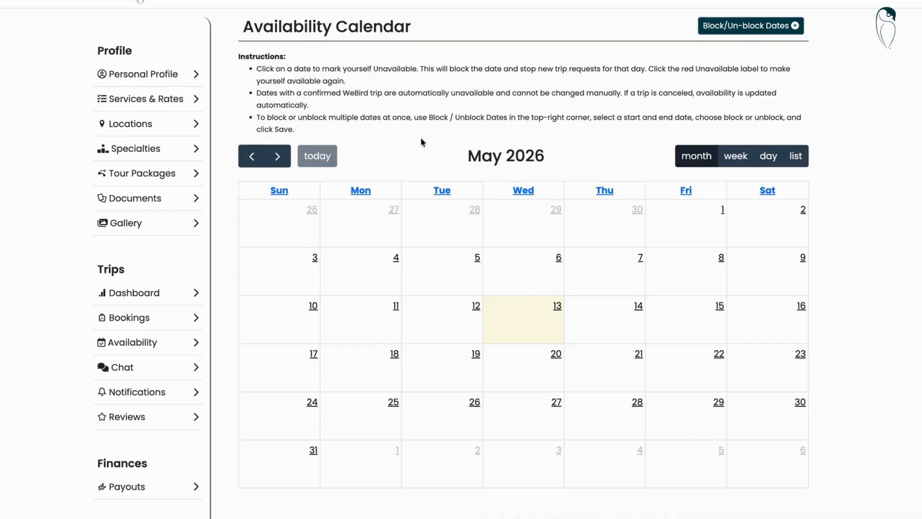
Mark June 3, 2026 as unavailable in the availability calendar and make it available again.
{"action": "left_click", "coordinate": [278, 156]}
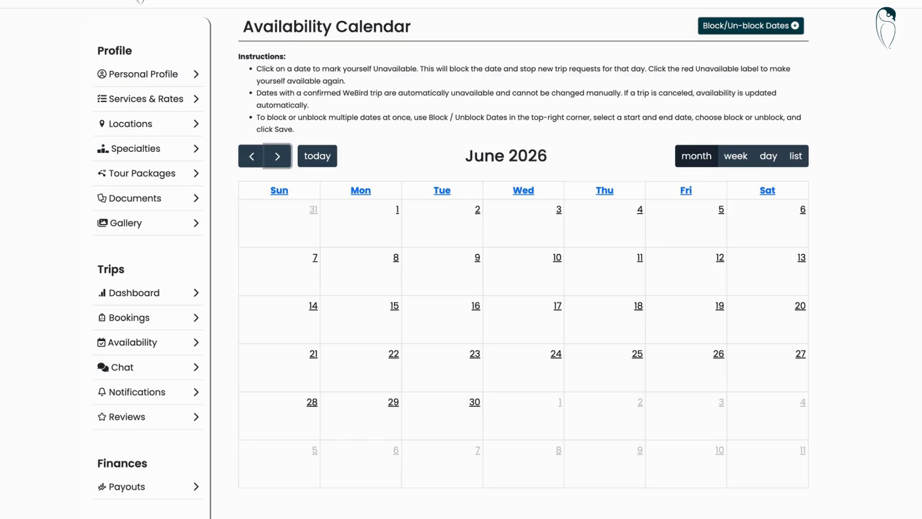
{"action": "left_click", "coordinate": [524, 224]}
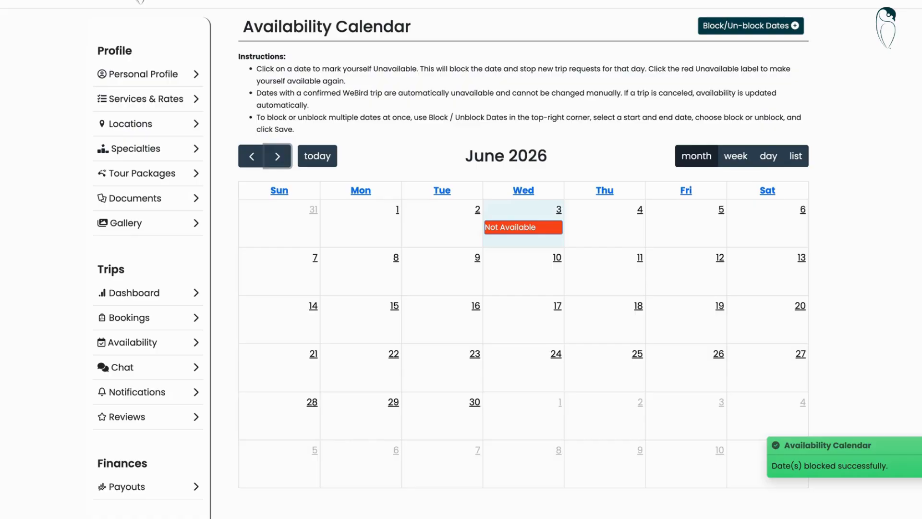
{"action": "left_click", "coordinate": [503, 232]}
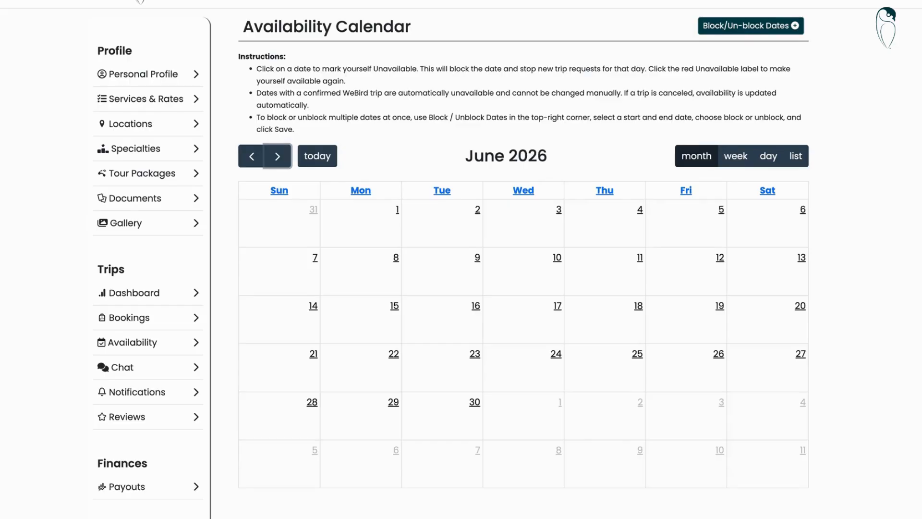
Block the date range from 05-14-2026 to 05-21-2026 in the availability calendar and check the blocked days.
{"action": "left_click", "coordinate": [710, 34]}
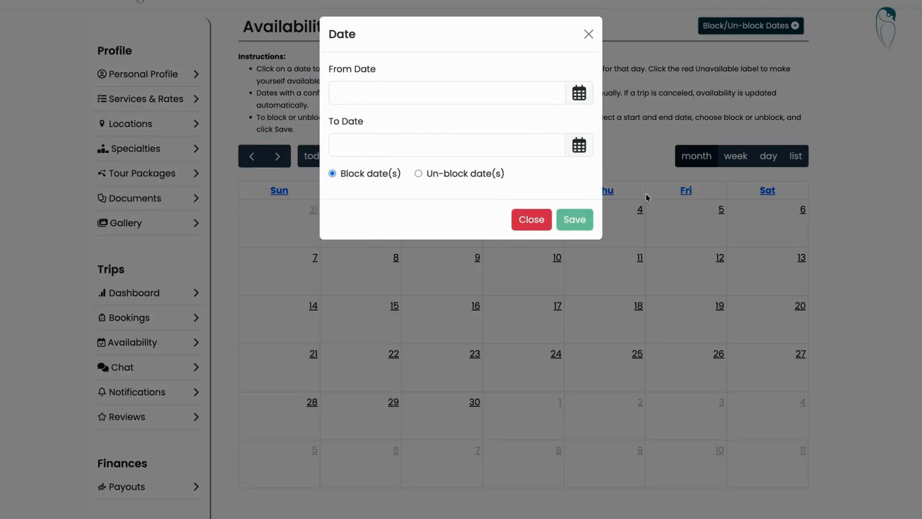
{"action": "left_click", "coordinate": [586, 99]}
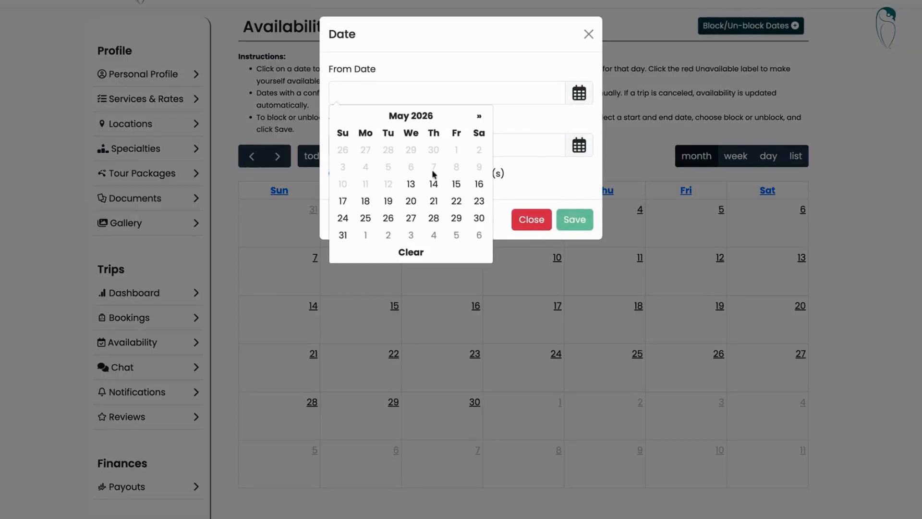
{"action": "left_click", "coordinate": [434, 188]}
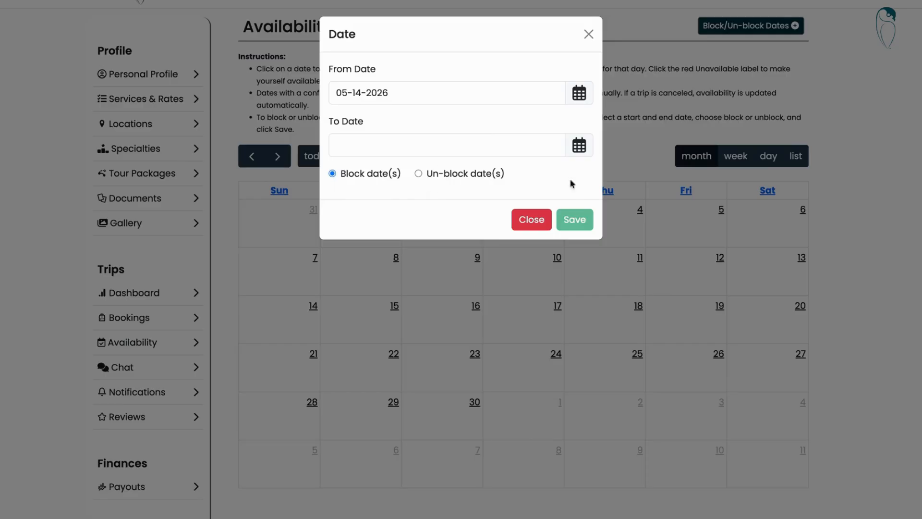
{"action": "left_click", "coordinate": [580, 148]}
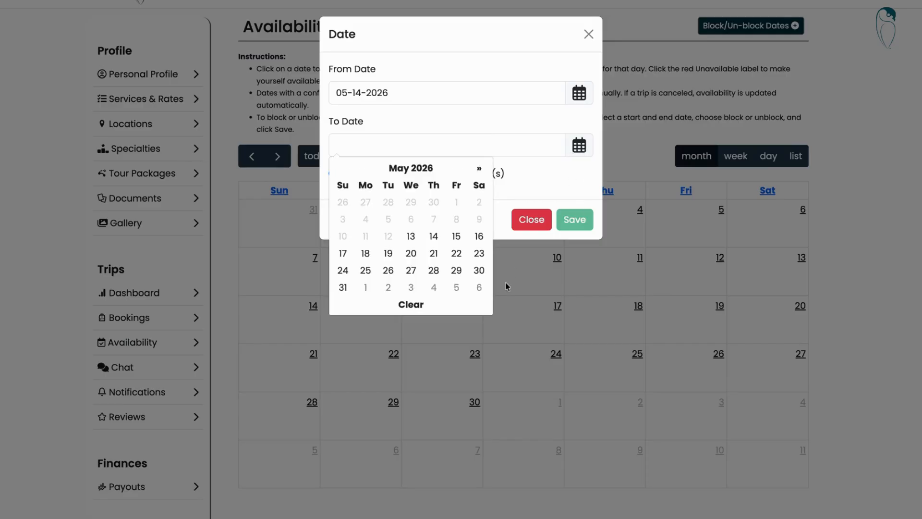
{"action": "left_click", "coordinate": [434, 255]}
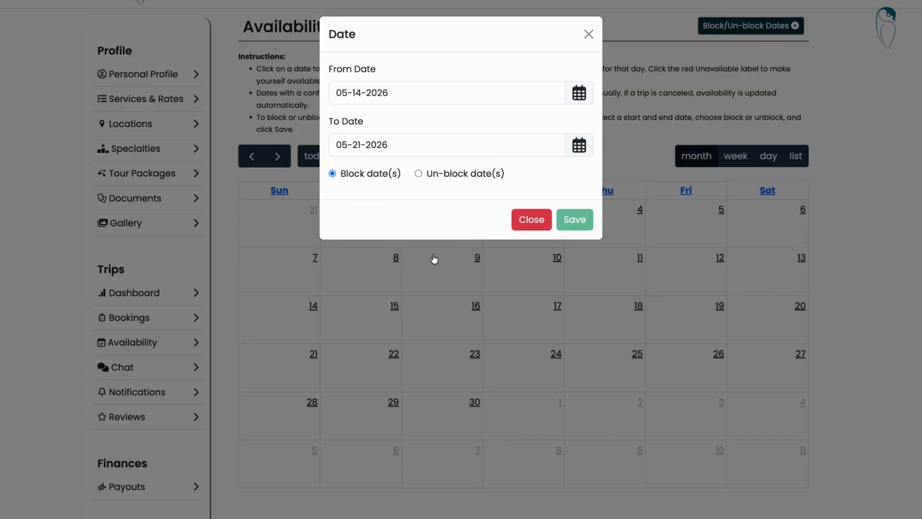
{"action": "left_click", "coordinate": [580, 221]}
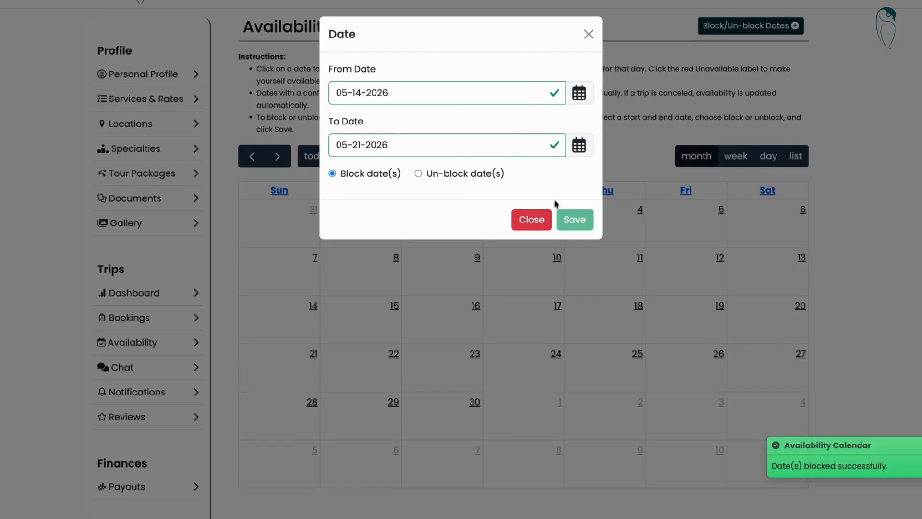
{"action": "scroll", "coordinate": [869, 206], "scroll_direction": "down", "scroll_amount": 2}
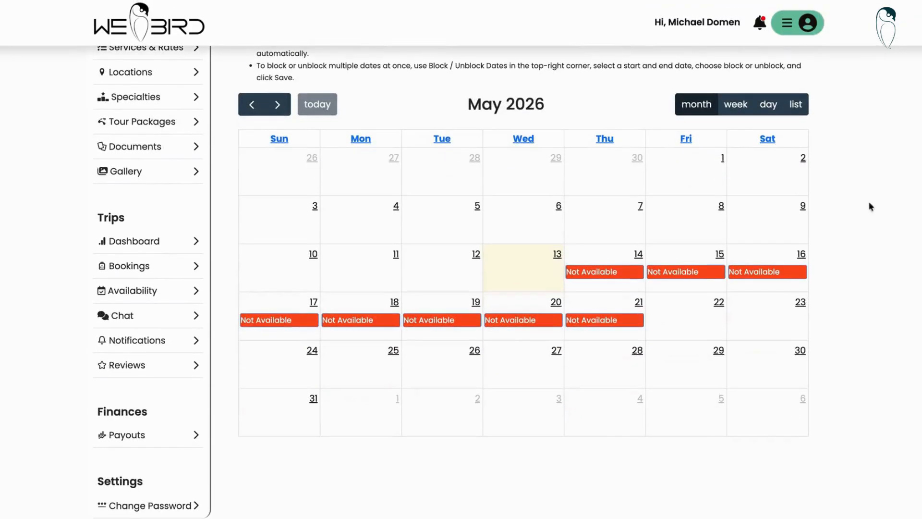